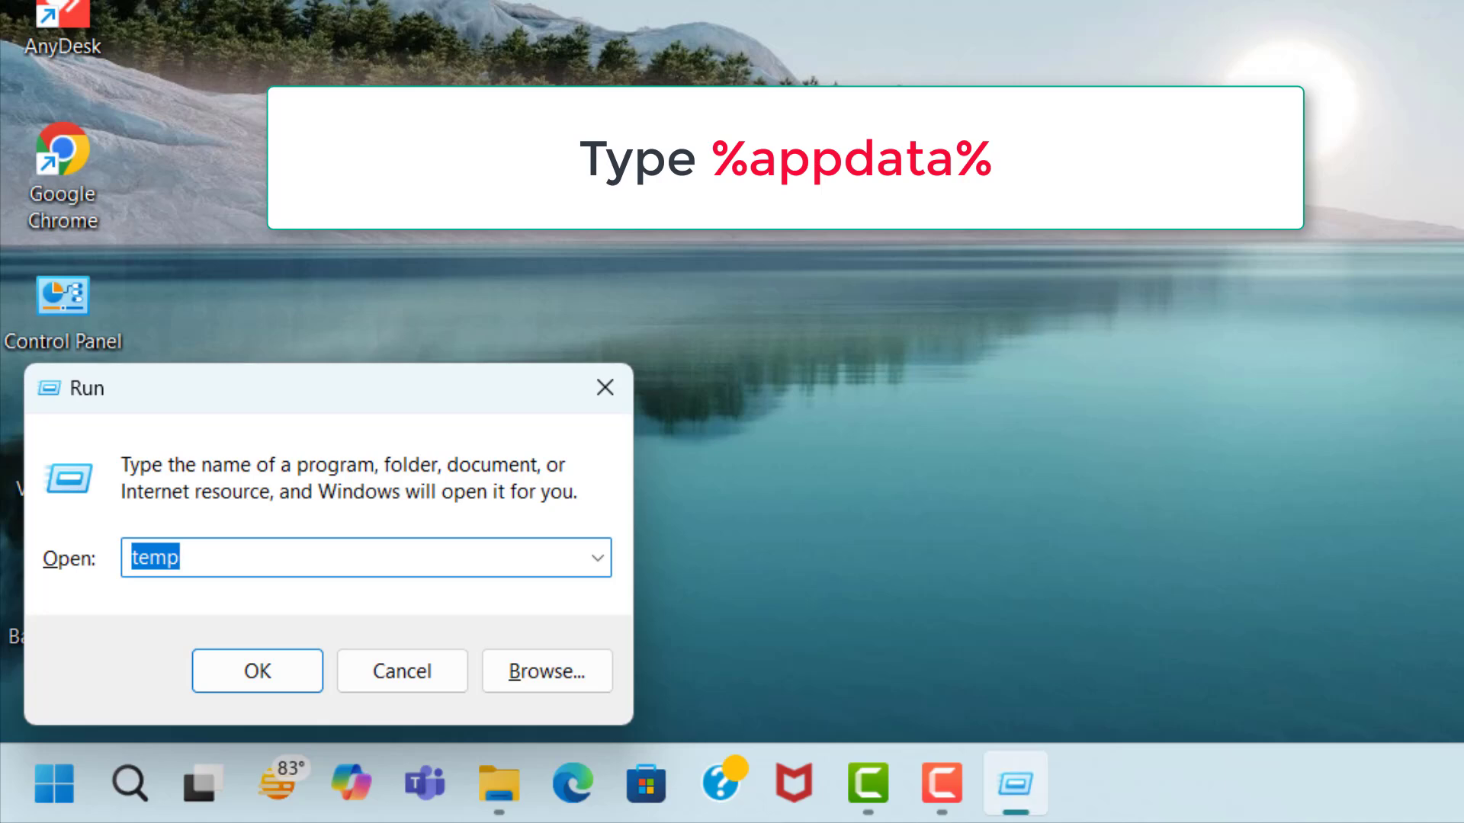
Open the Run location %appdata% and go from there to the AppData > Local > Temp folder
{"action": "type", "text": "%appdata%"}
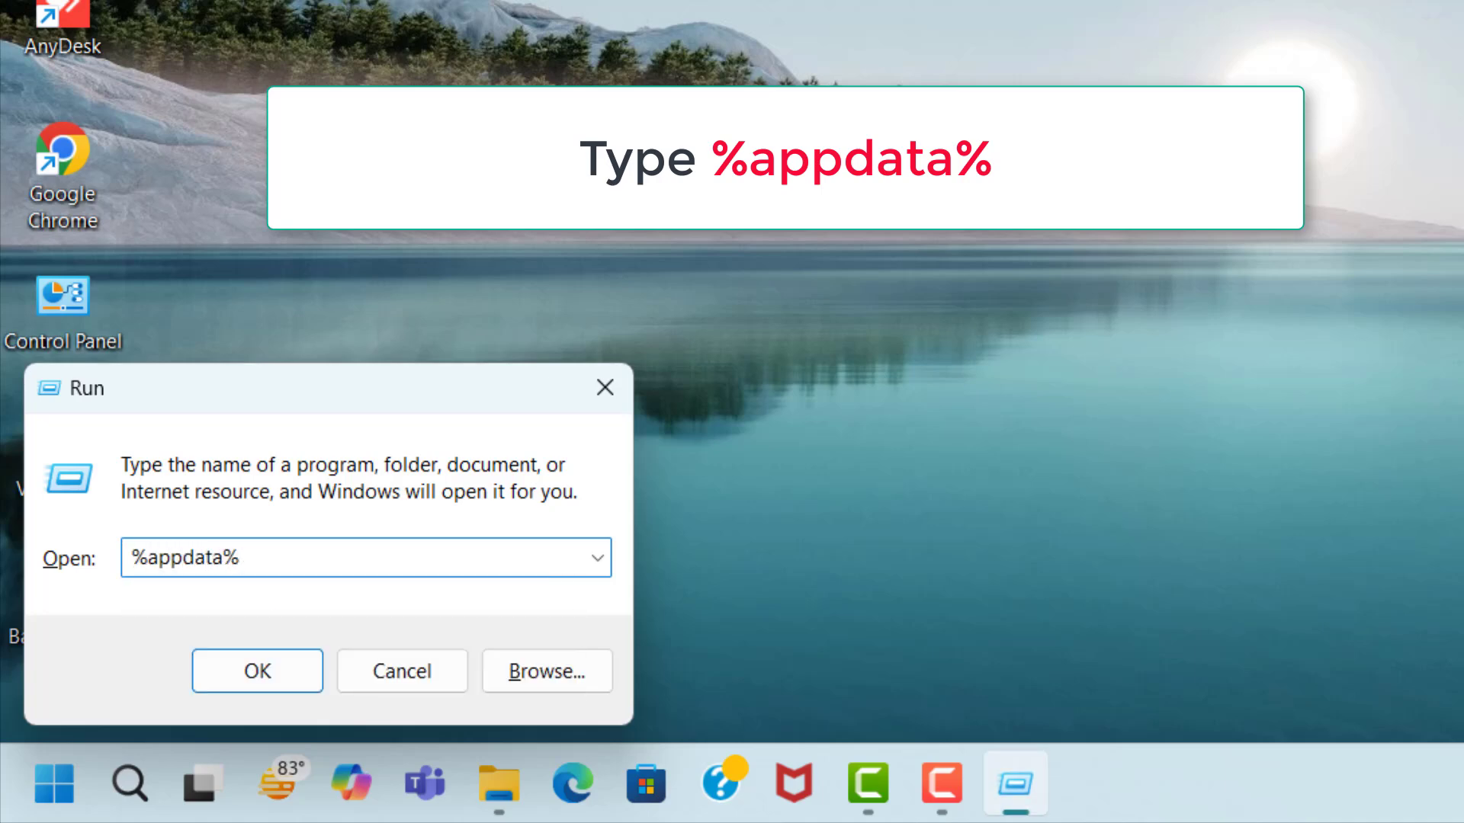
{"action": "left_click", "coordinate": [252, 682]}
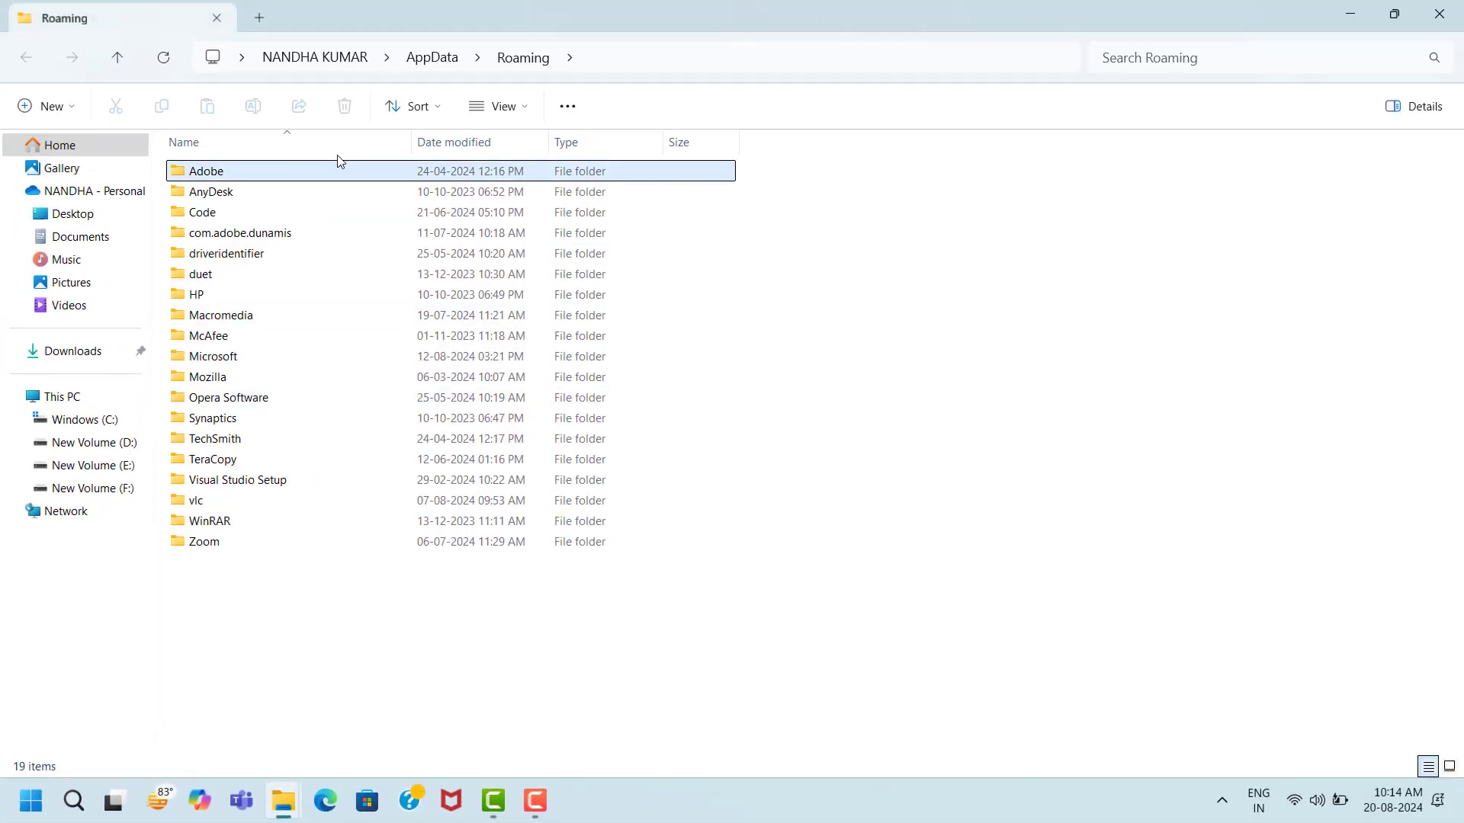
{"action": "left_click", "coordinate": [447, 66]}
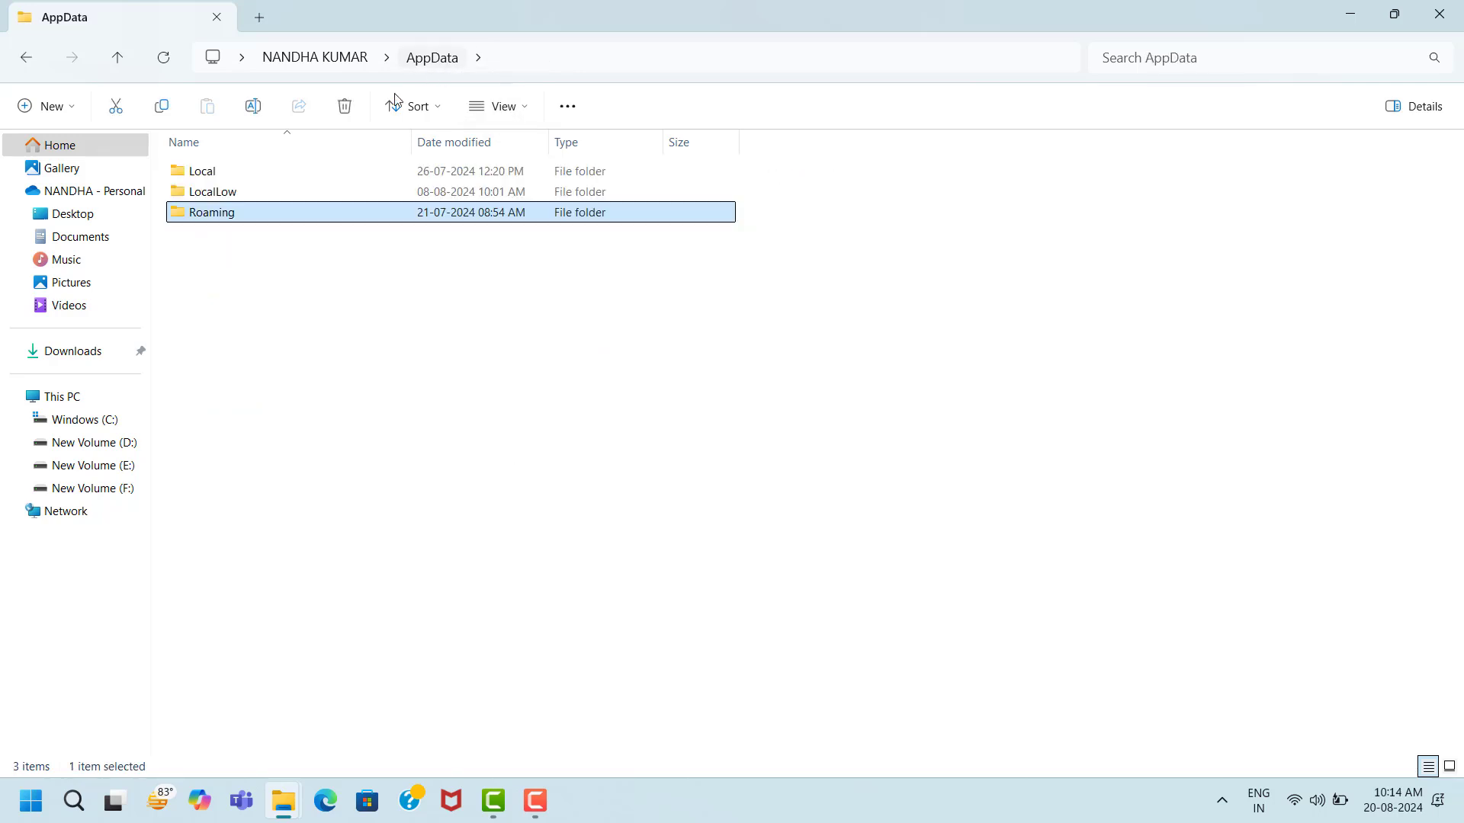
{"action": "left_click", "coordinate": [207, 171]}
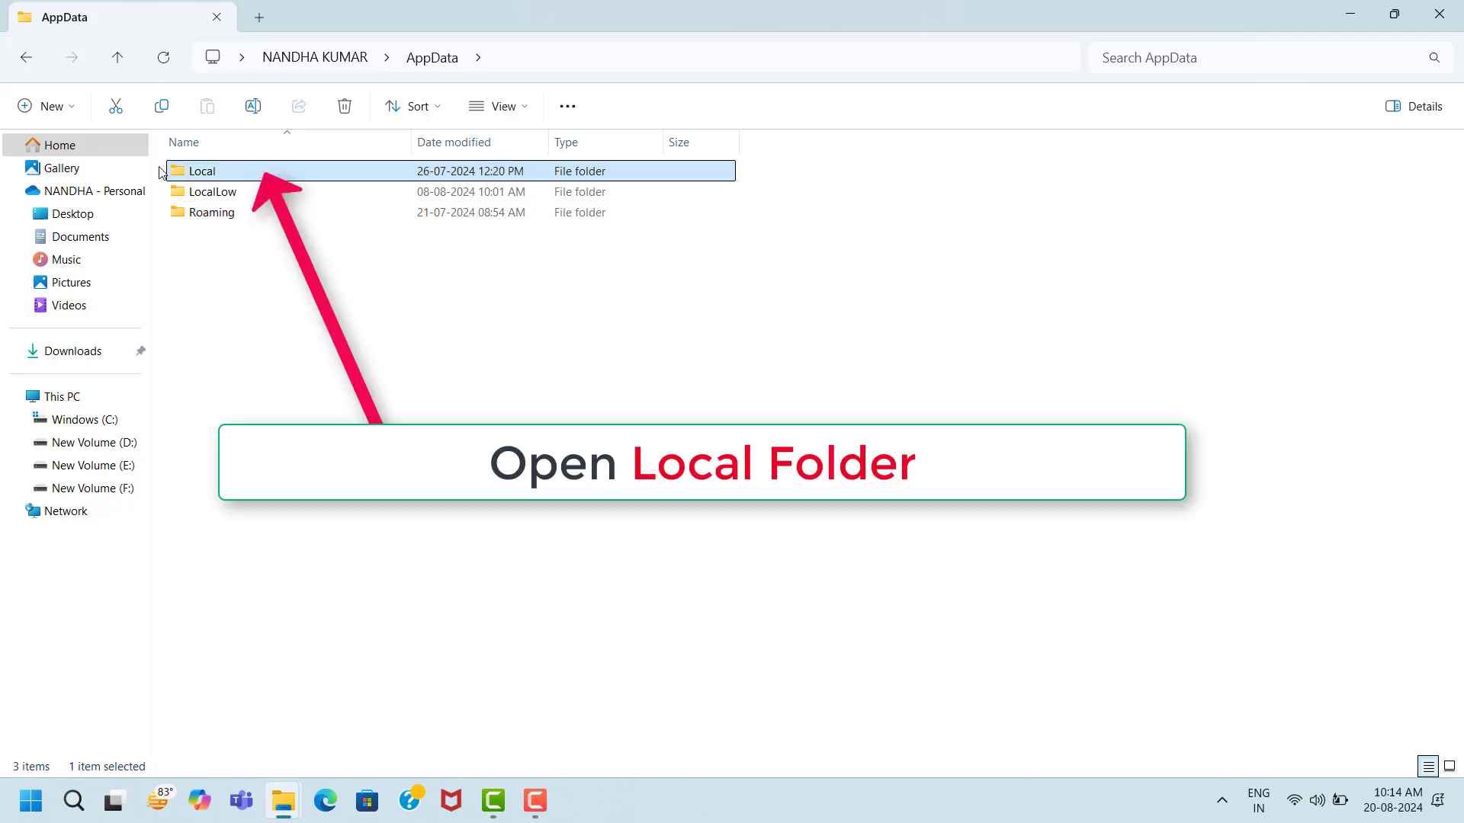
{"action": "double_click", "coordinate": [227, 179]}
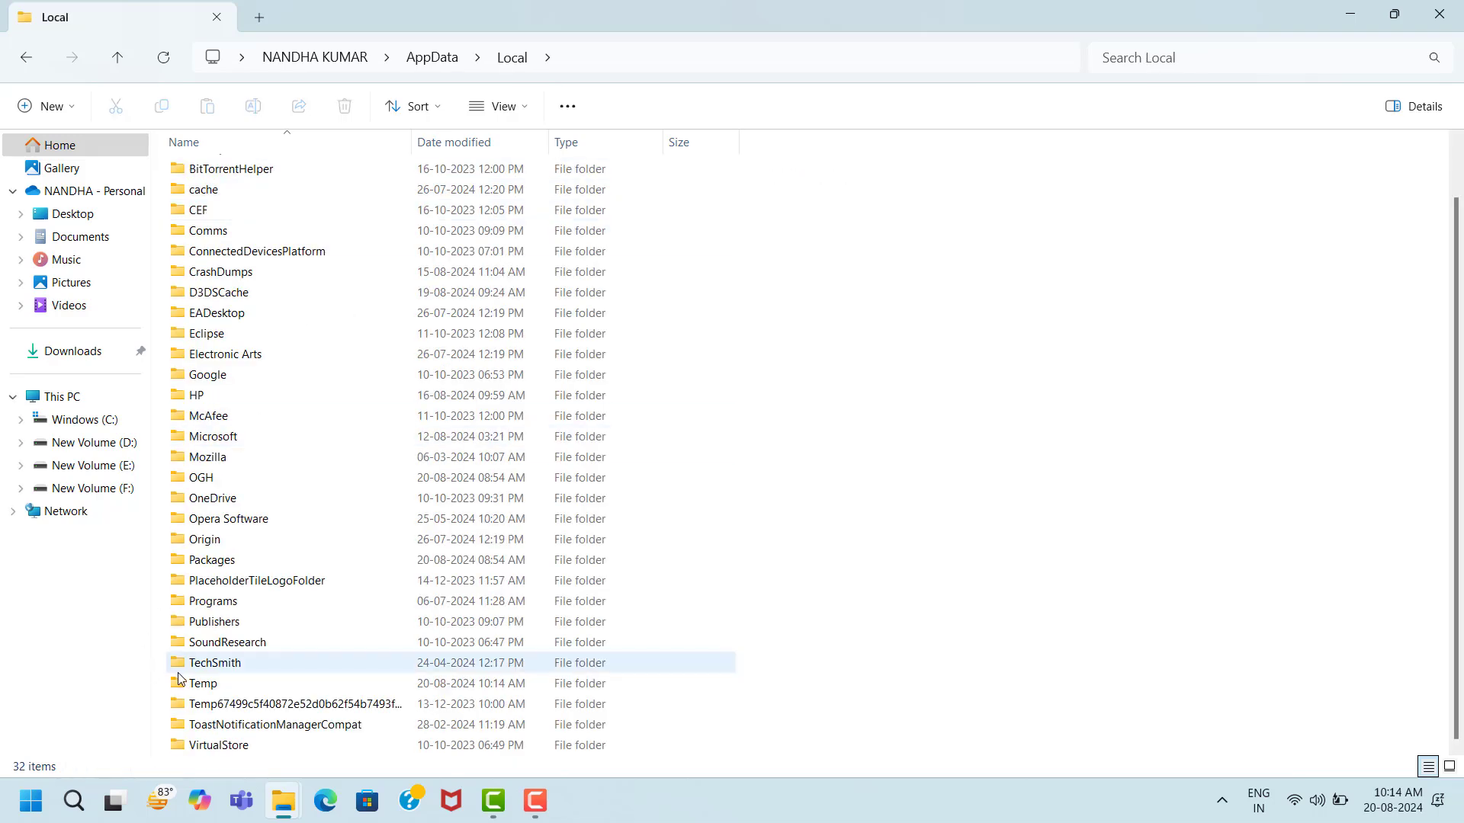
{"action": "left_click", "coordinate": [201, 685]}
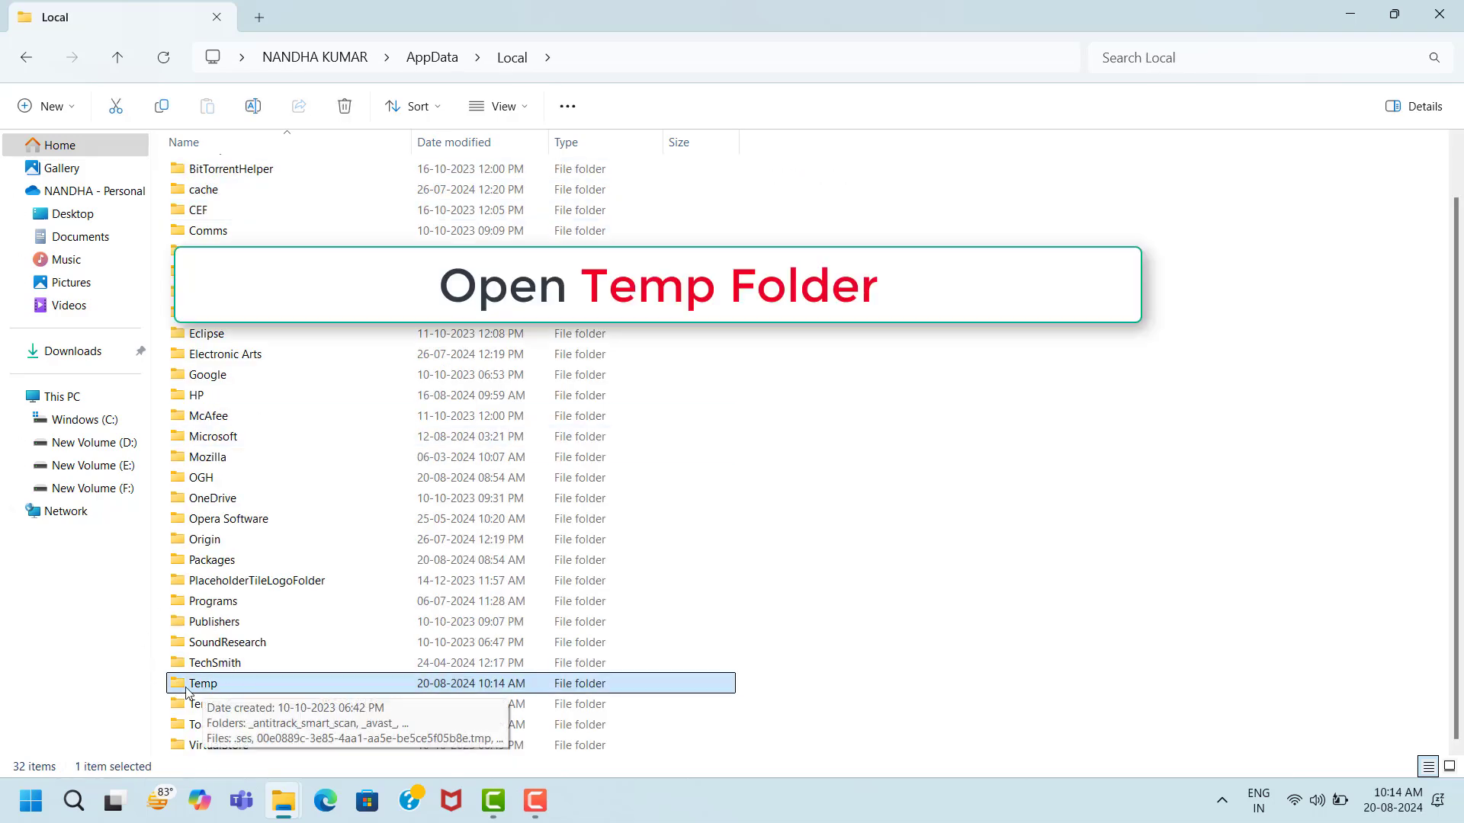
{"action": "double_click", "coordinate": [228, 685]}
Select all items in the user's local Temp folder and delete them
{"action": "left_click", "coordinate": [263, 173]}
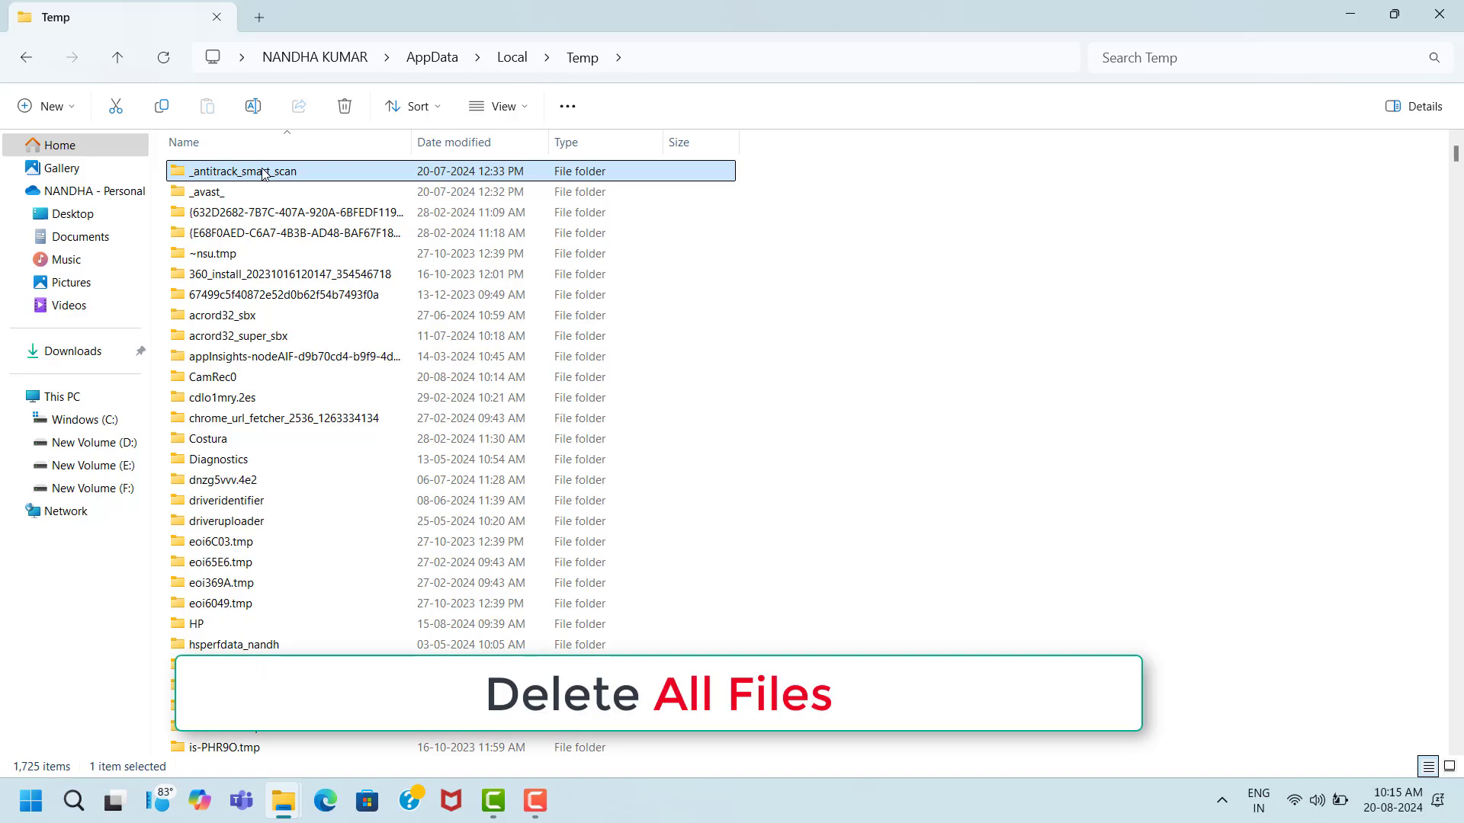
{"action": "key", "text": "ctrl+a"}
{"action": "right_click", "coordinate": [263, 172]}
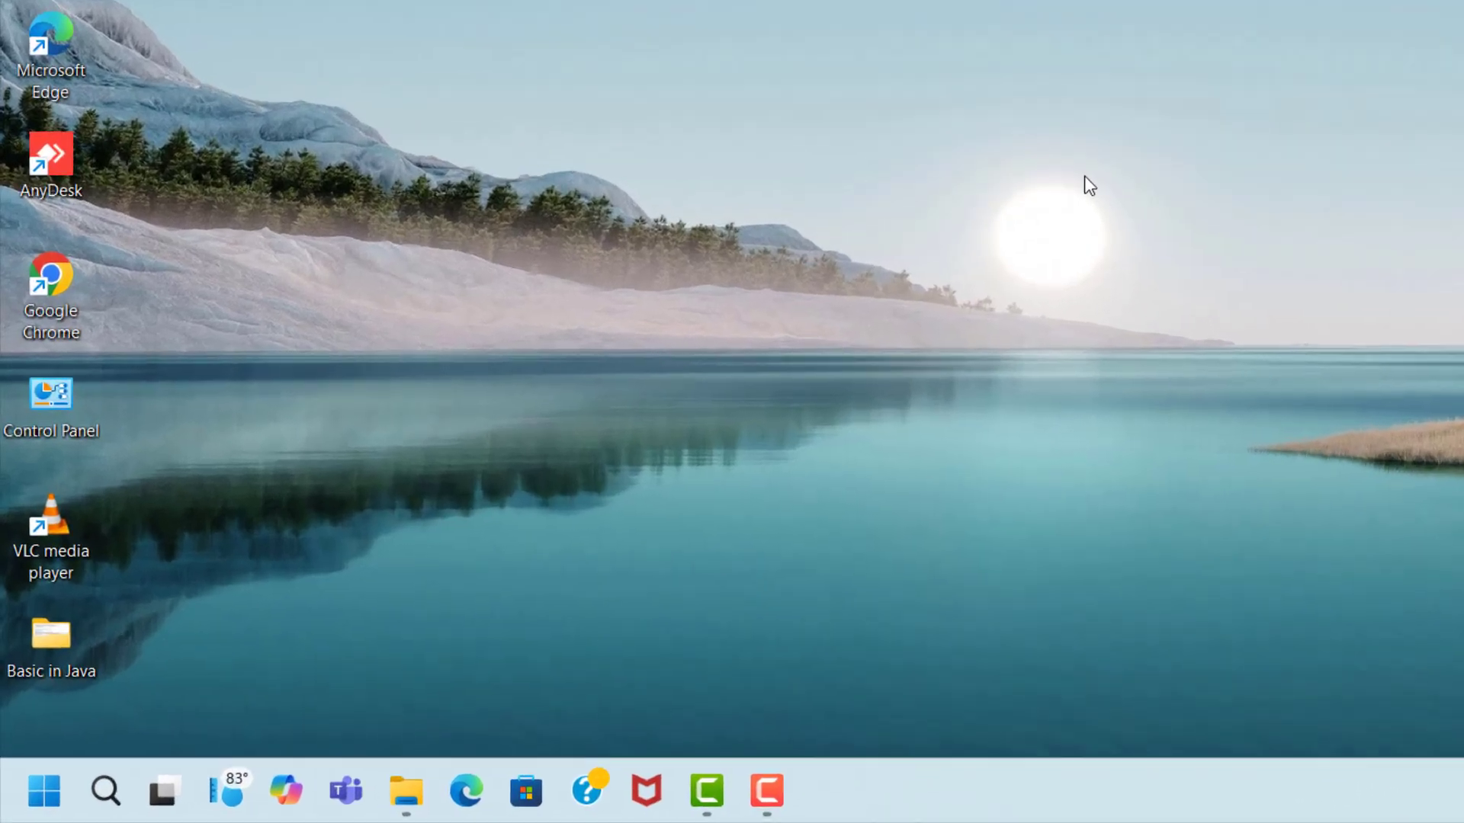
Open the Windows Temp folder with the Run command "temp" and delete everything in it
{"action": "key", "text": "super+r"}
{"action": "type", "text": "temp"}
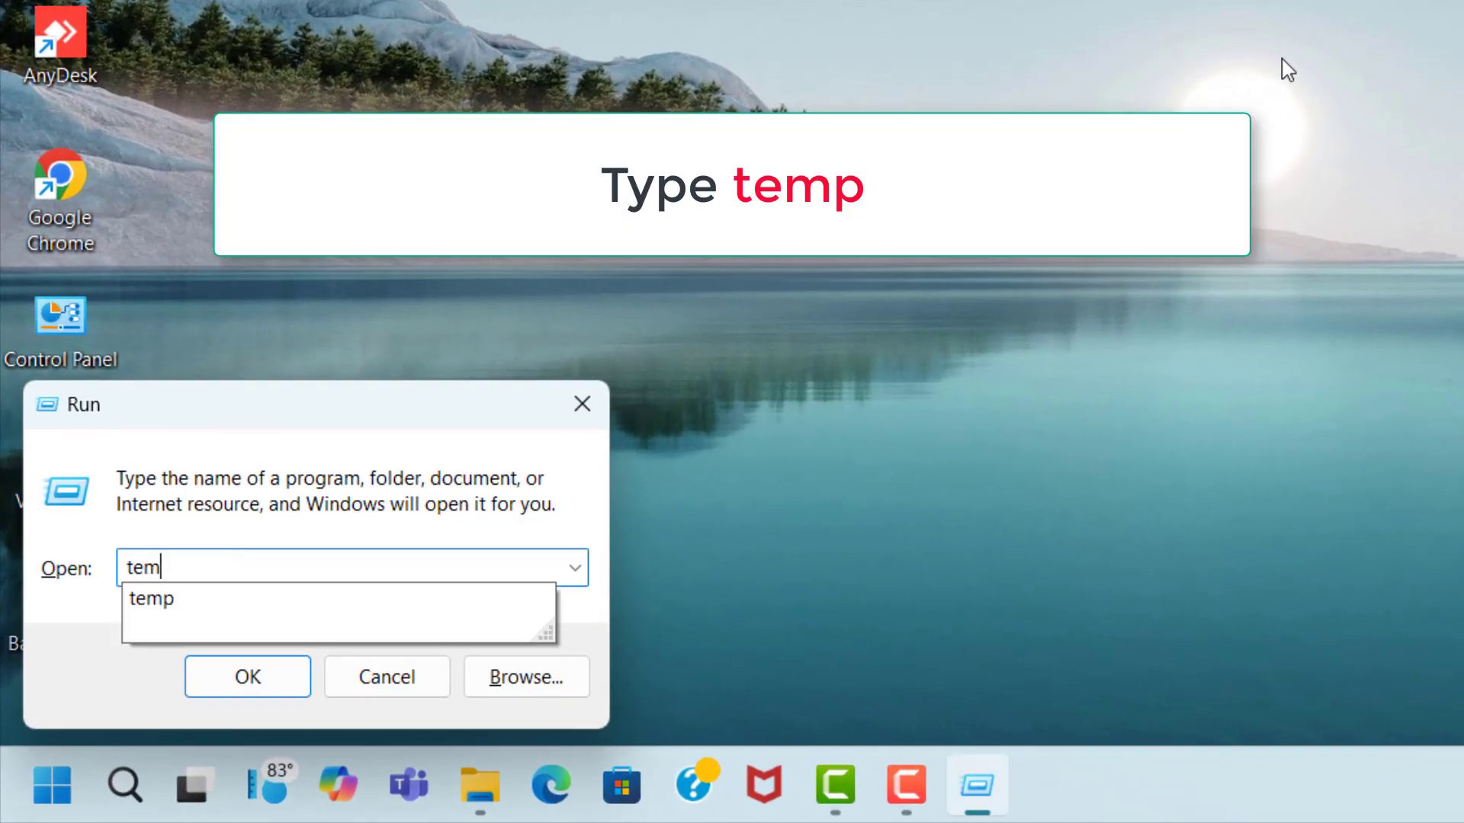
{"action": "left_click", "coordinate": [271, 680]}
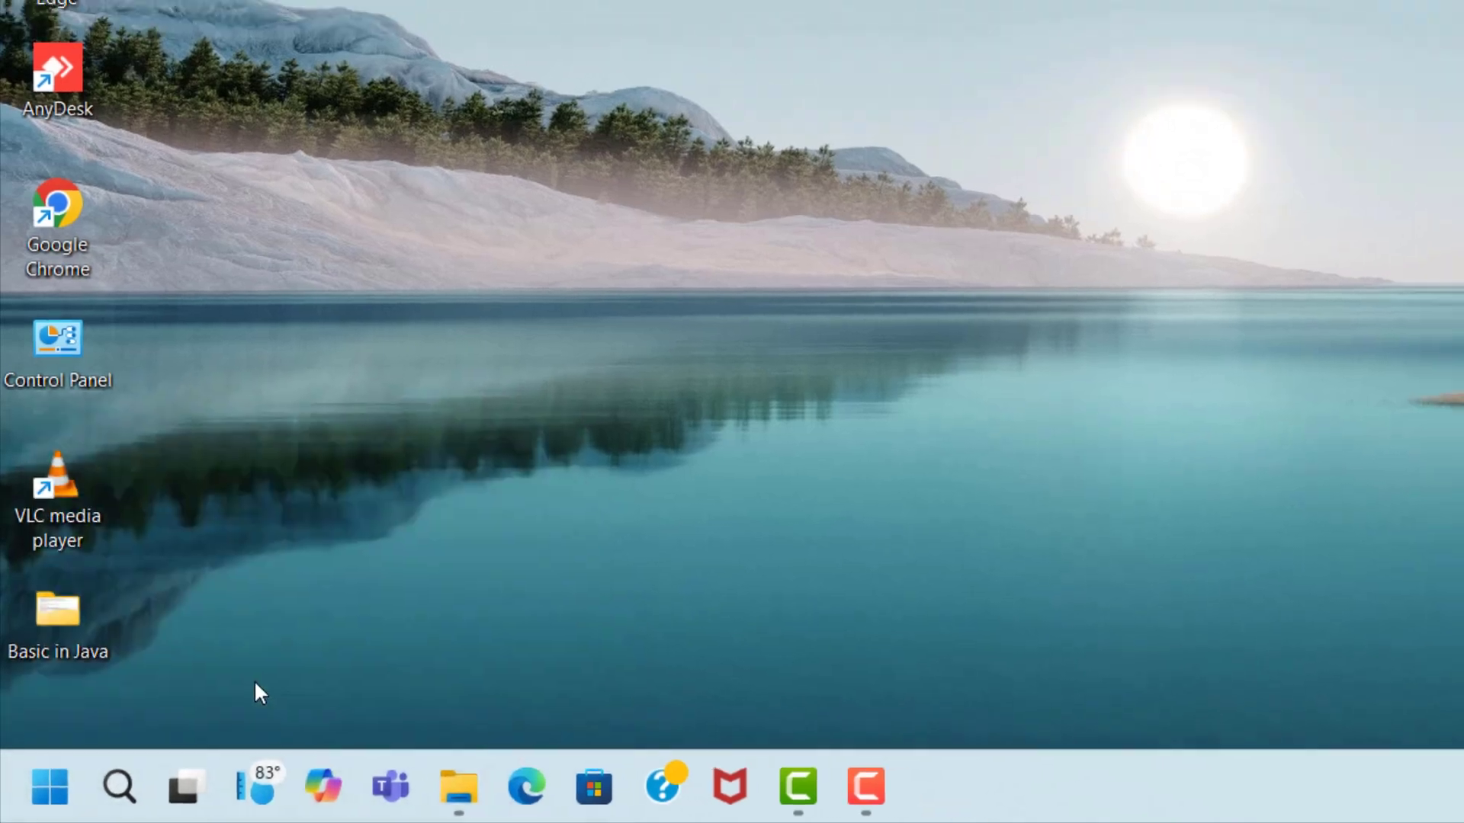
{"action": "left_click", "coordinate": [285, 174]}
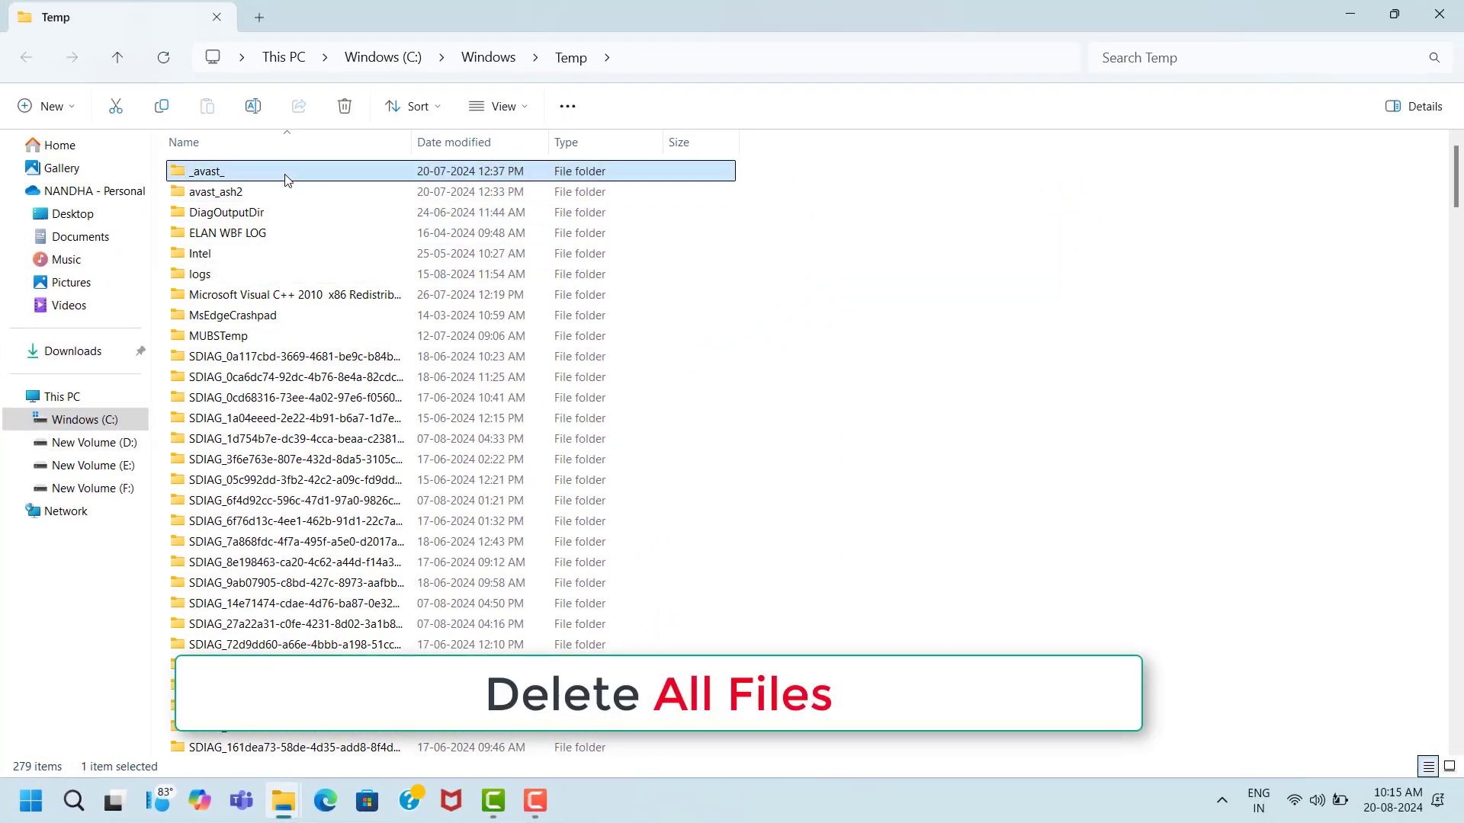
{"action": "key", "text": "ctrl+a"}
{"action": "right_click", "coordinate": [285, 174]}
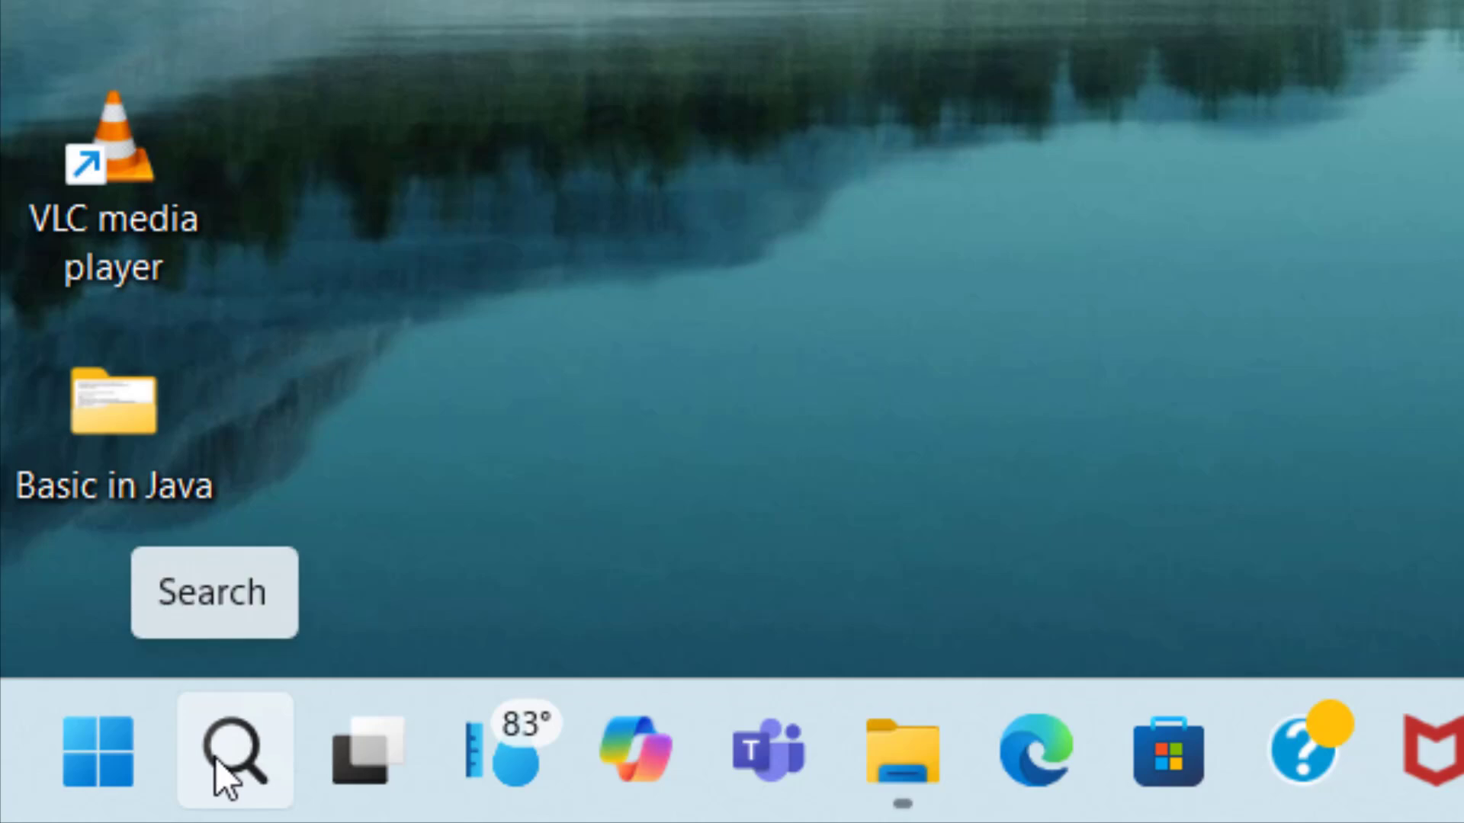
Find "Check for updates" with Windows search, start a Windows Update check, and close Settings
{"action": "left_click", "coordinate": [217, 758]}
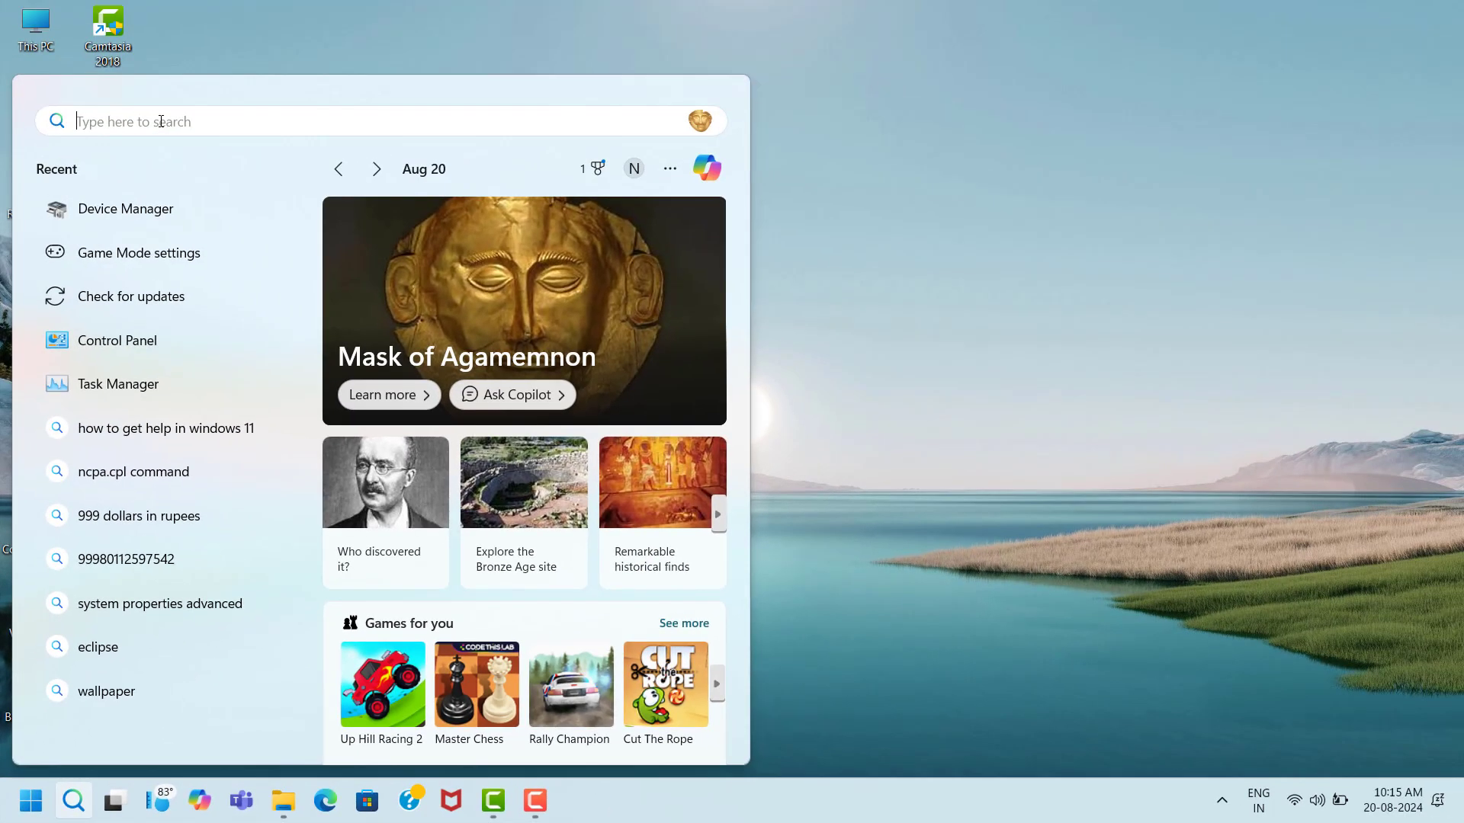
{"action": "type", "text": "che"}
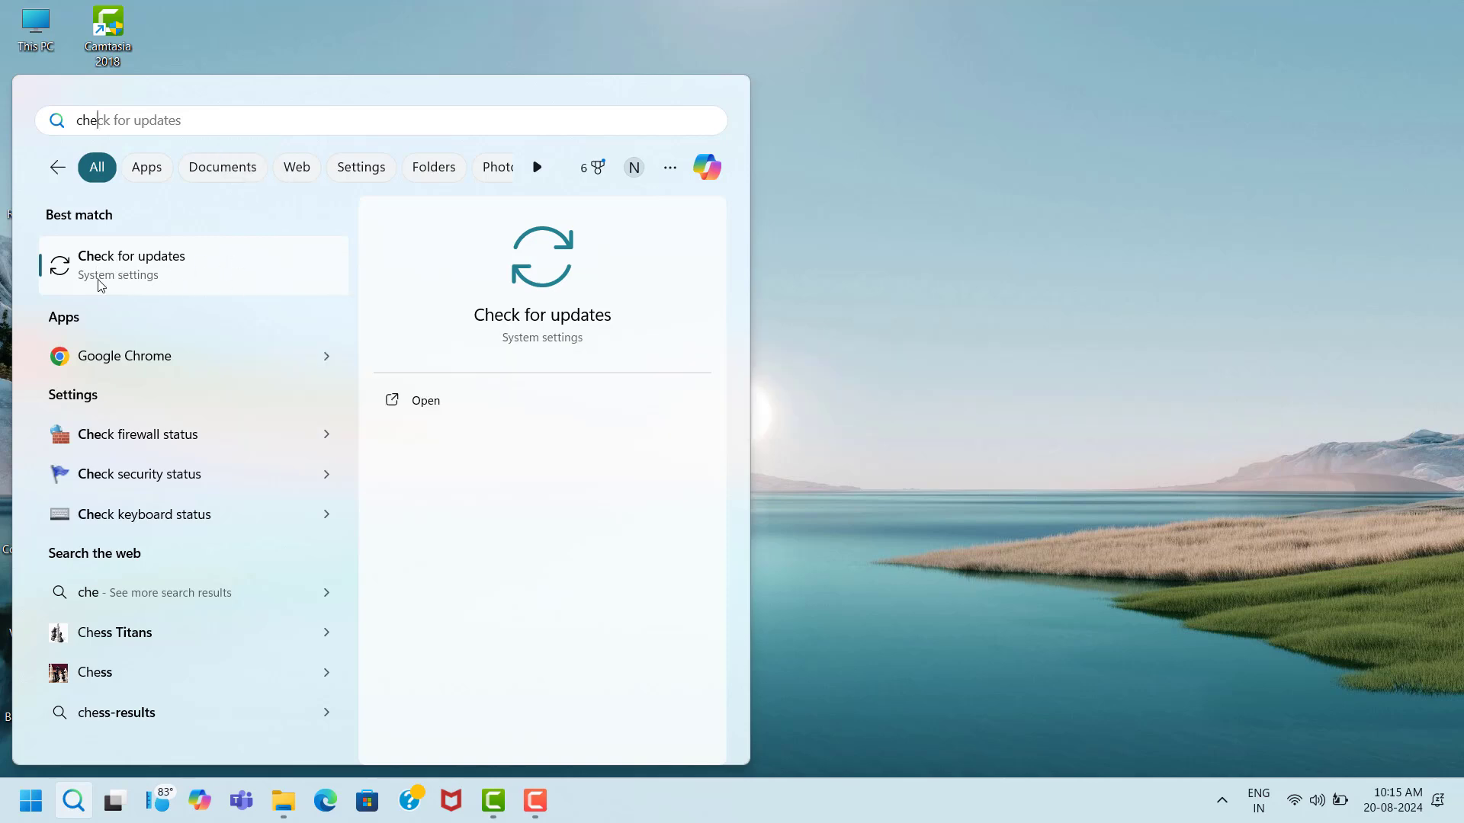
{"action": "left_click", "coordinate": [231, 281]}
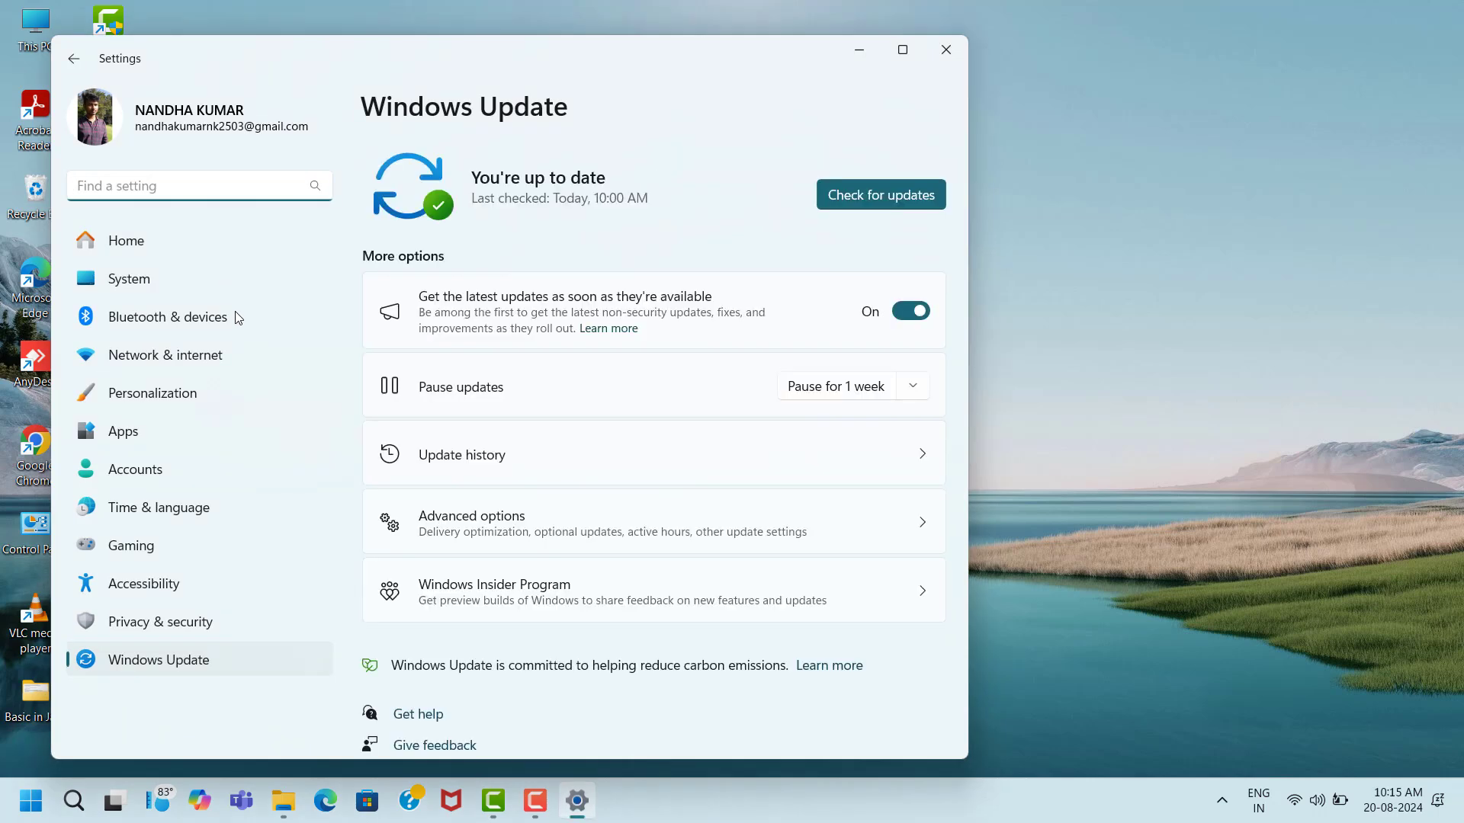
{"action": "left_click", "coordinate": [902, 205]}
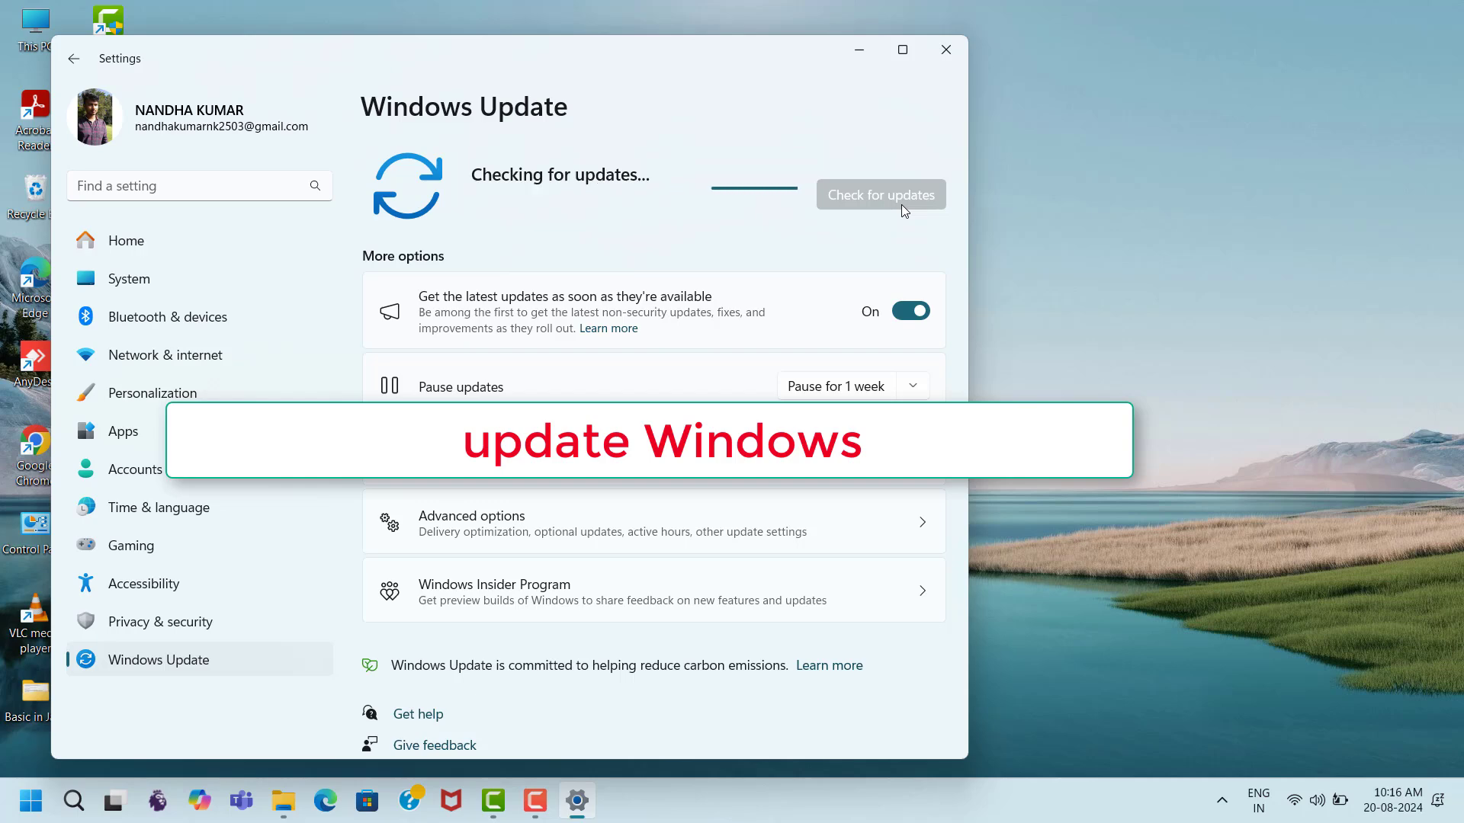
{"action": "left_click", "coordinate": [945, 50]}
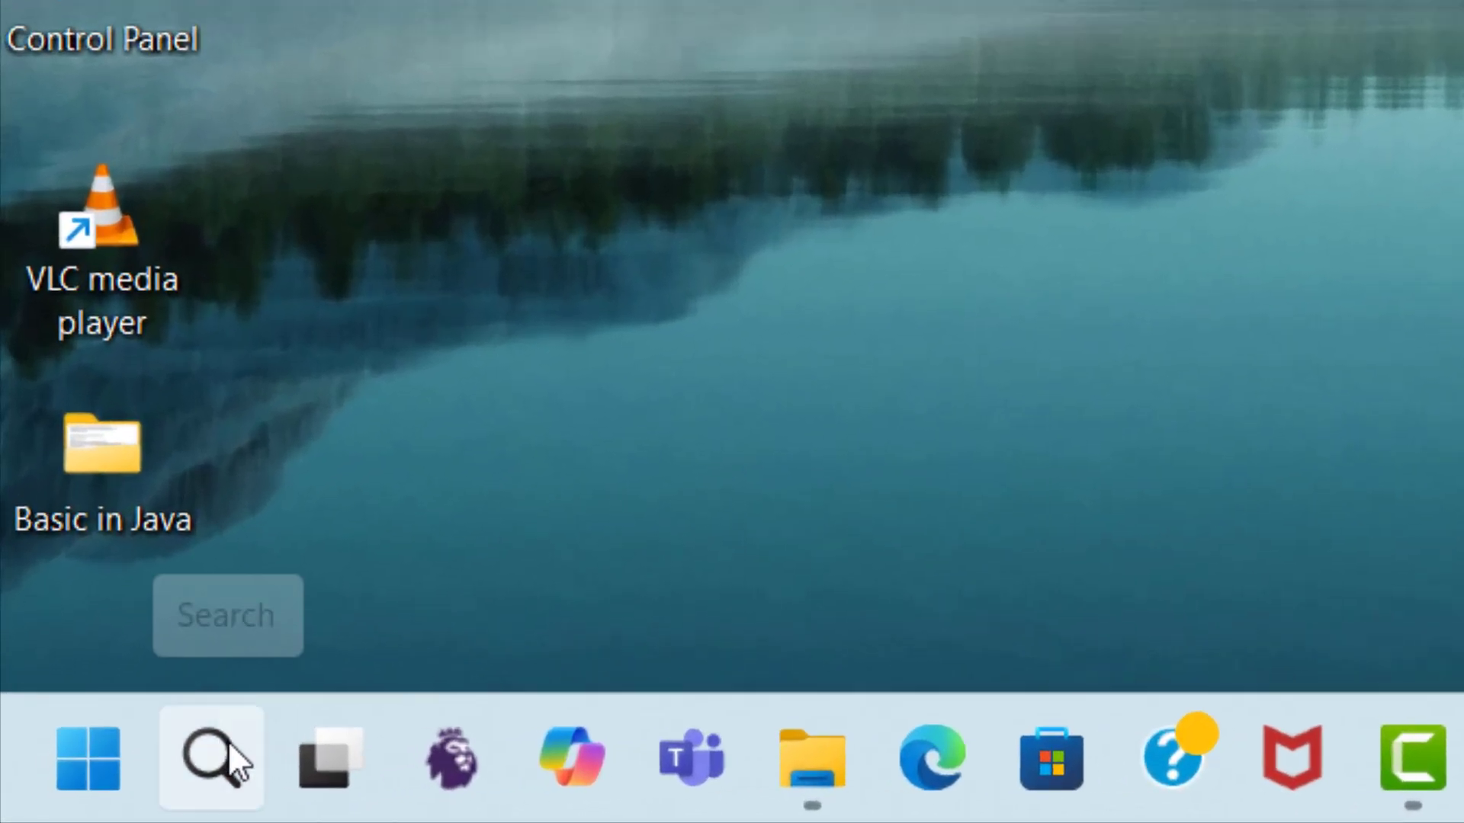
Find the Game Mode settings with Windows search and turn Game Mode on
{"action": "left_click", "coordinate": [227, 741]}
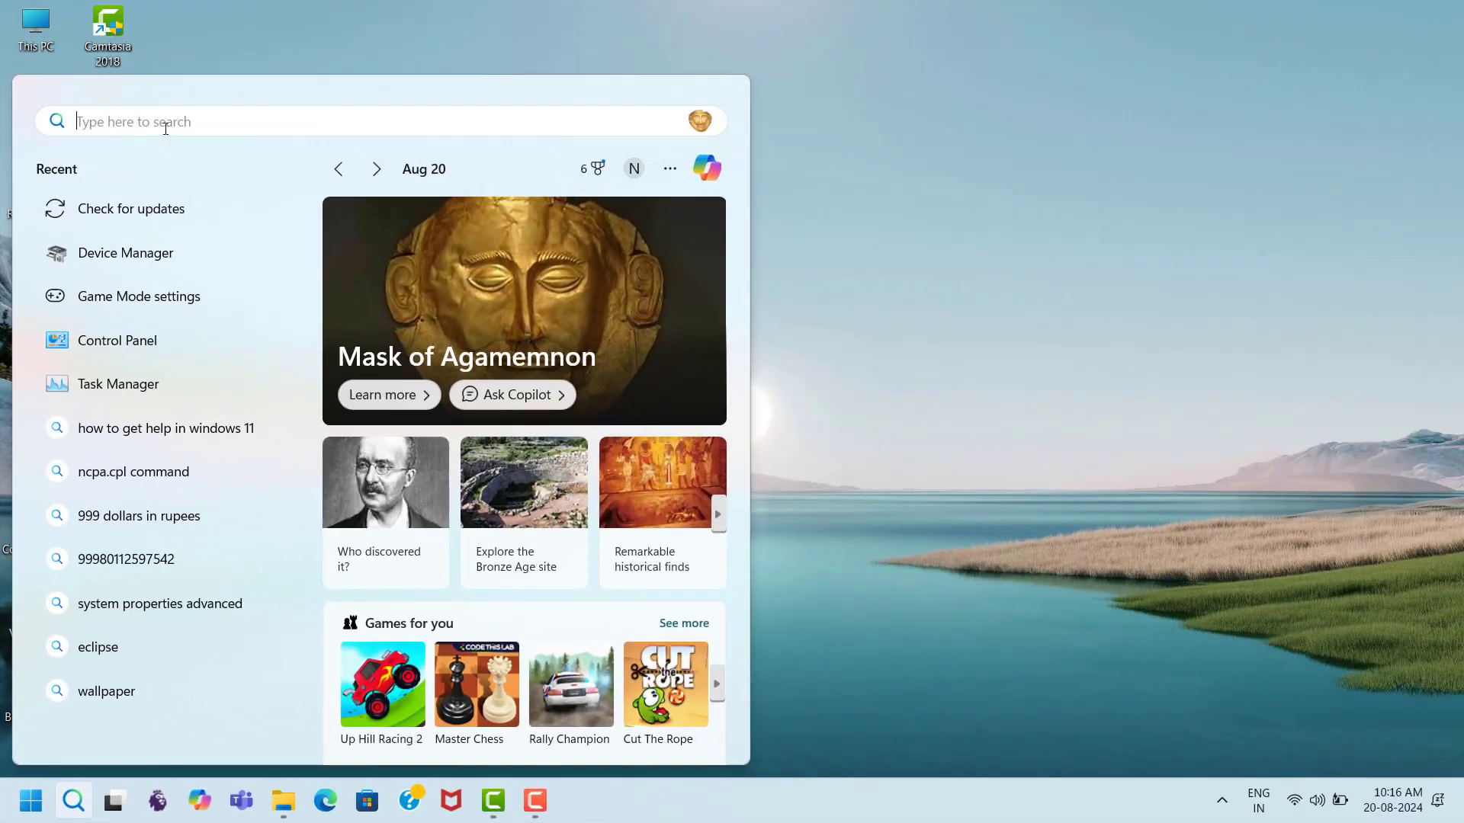
{"action": "type", "text": "game m"}
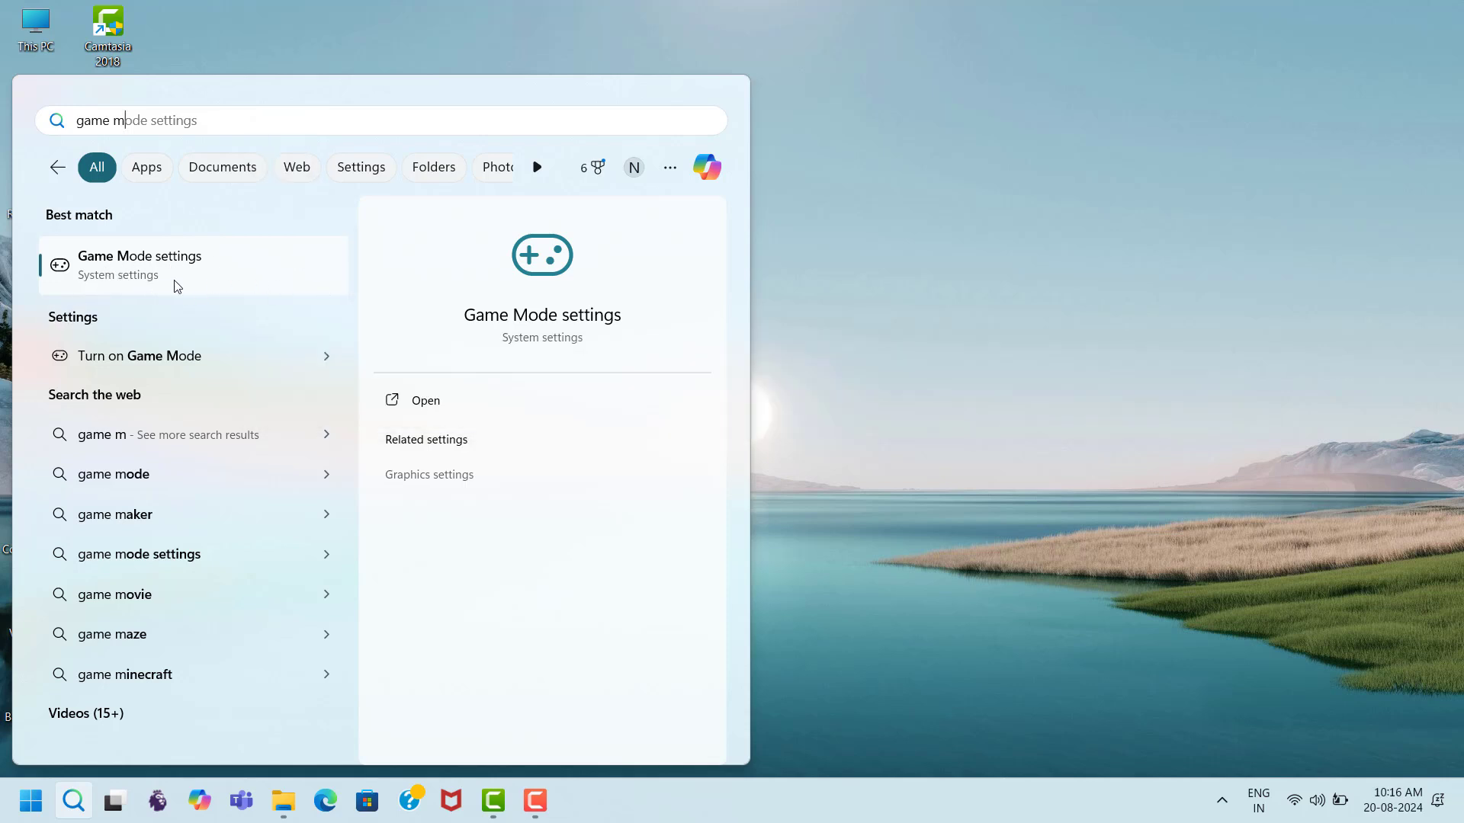
{"action": "left_click", "coordinate": [276, 286]}
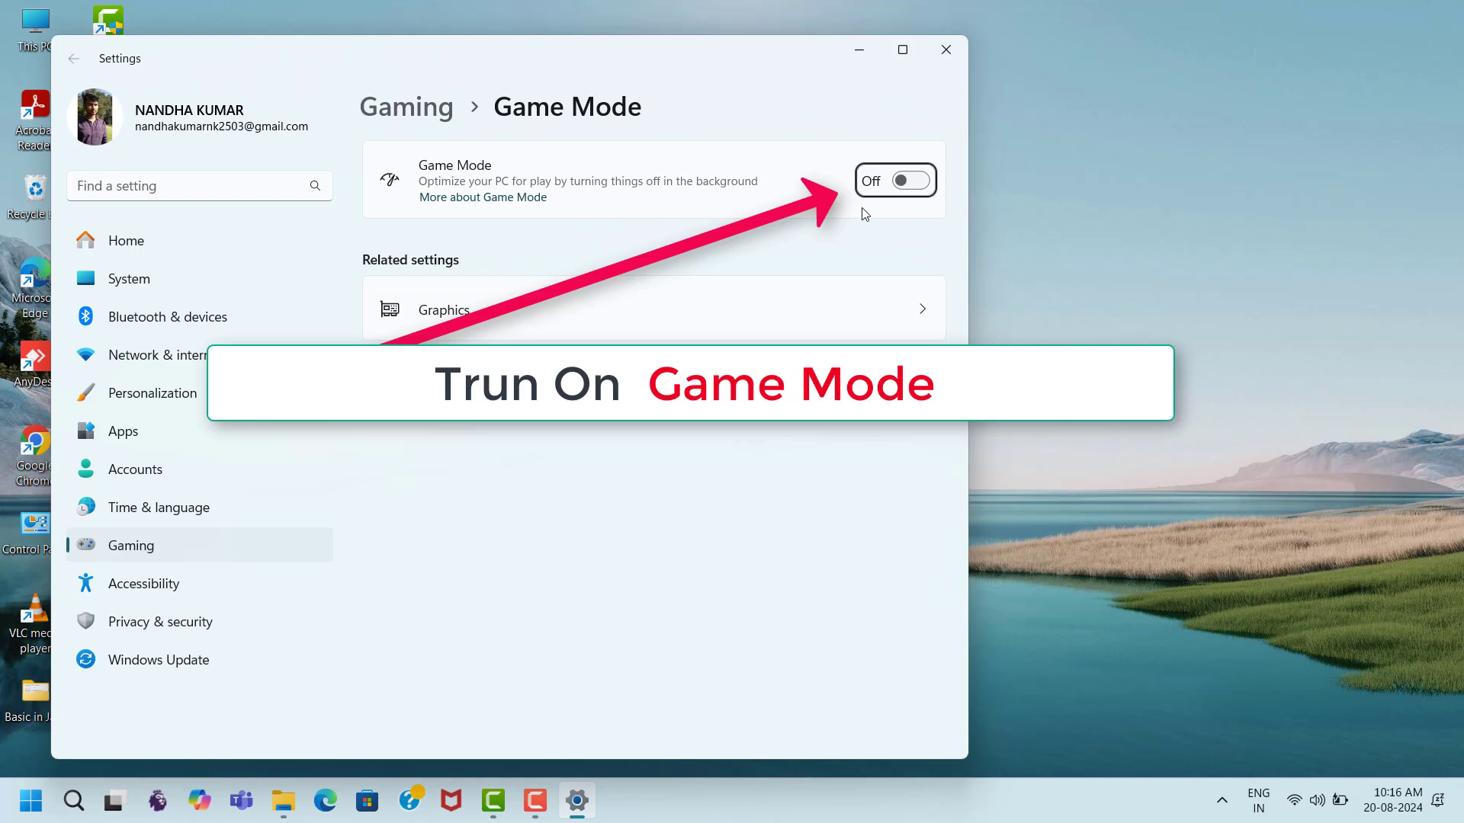
{"action": "left_click", "coordinate": [919, 182]}
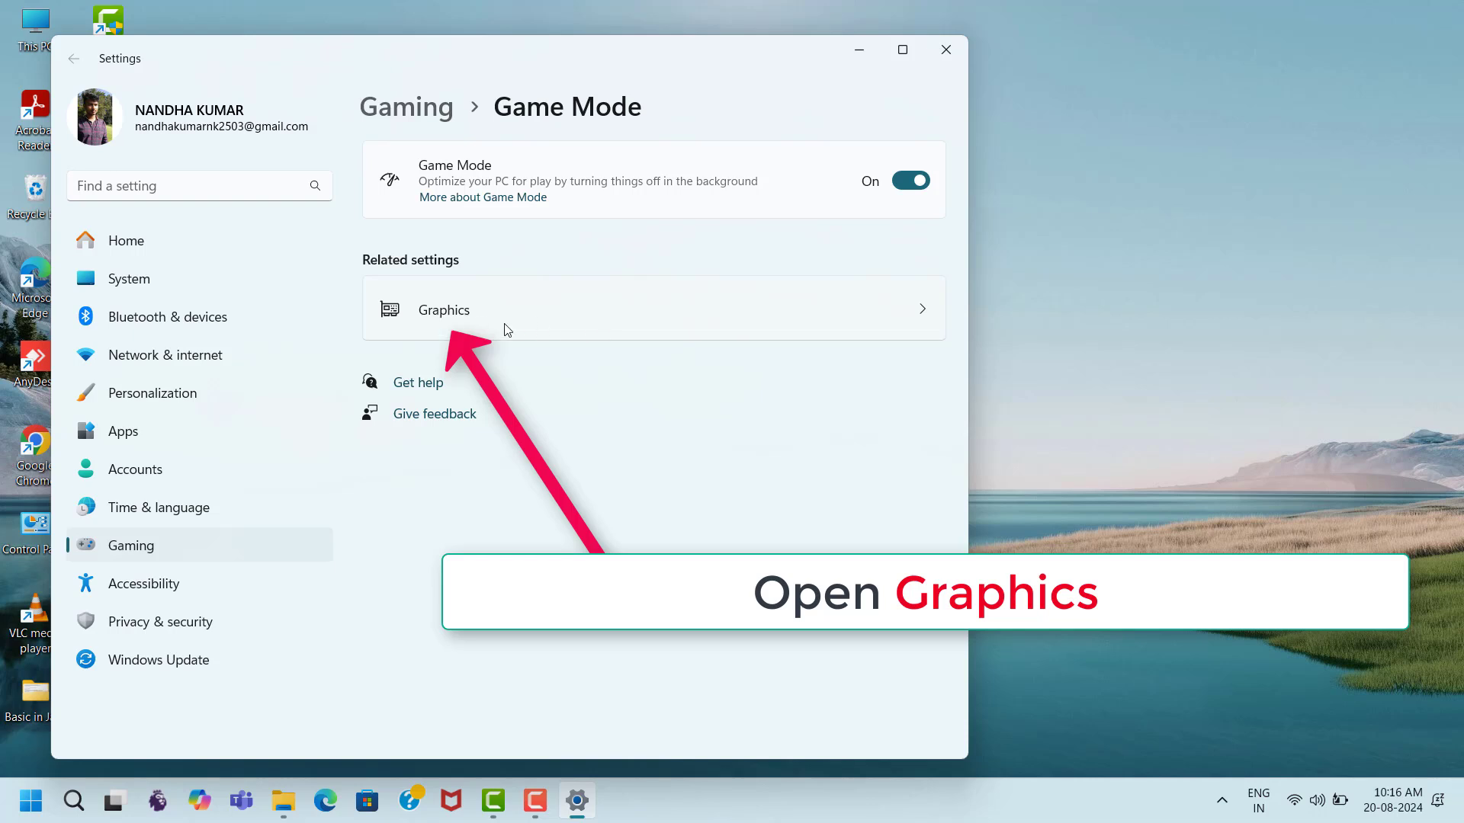
Turn on Optimizations for windowed games in the default graphics settings and close Settings
{"action": "left_click", "coordinate": [609, 318]}
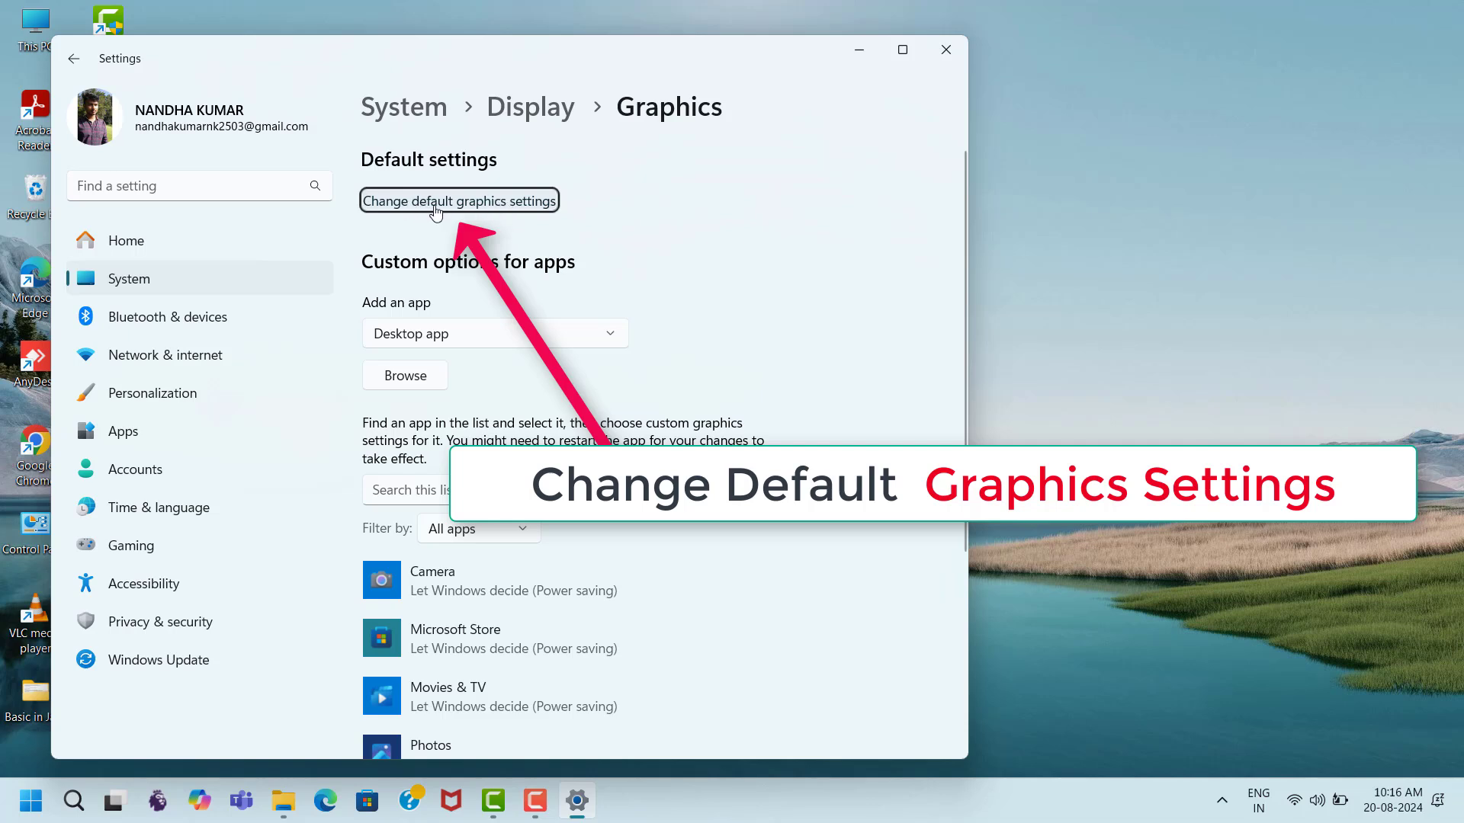
{"action": "left_click", "coordinate": [479, 216]}
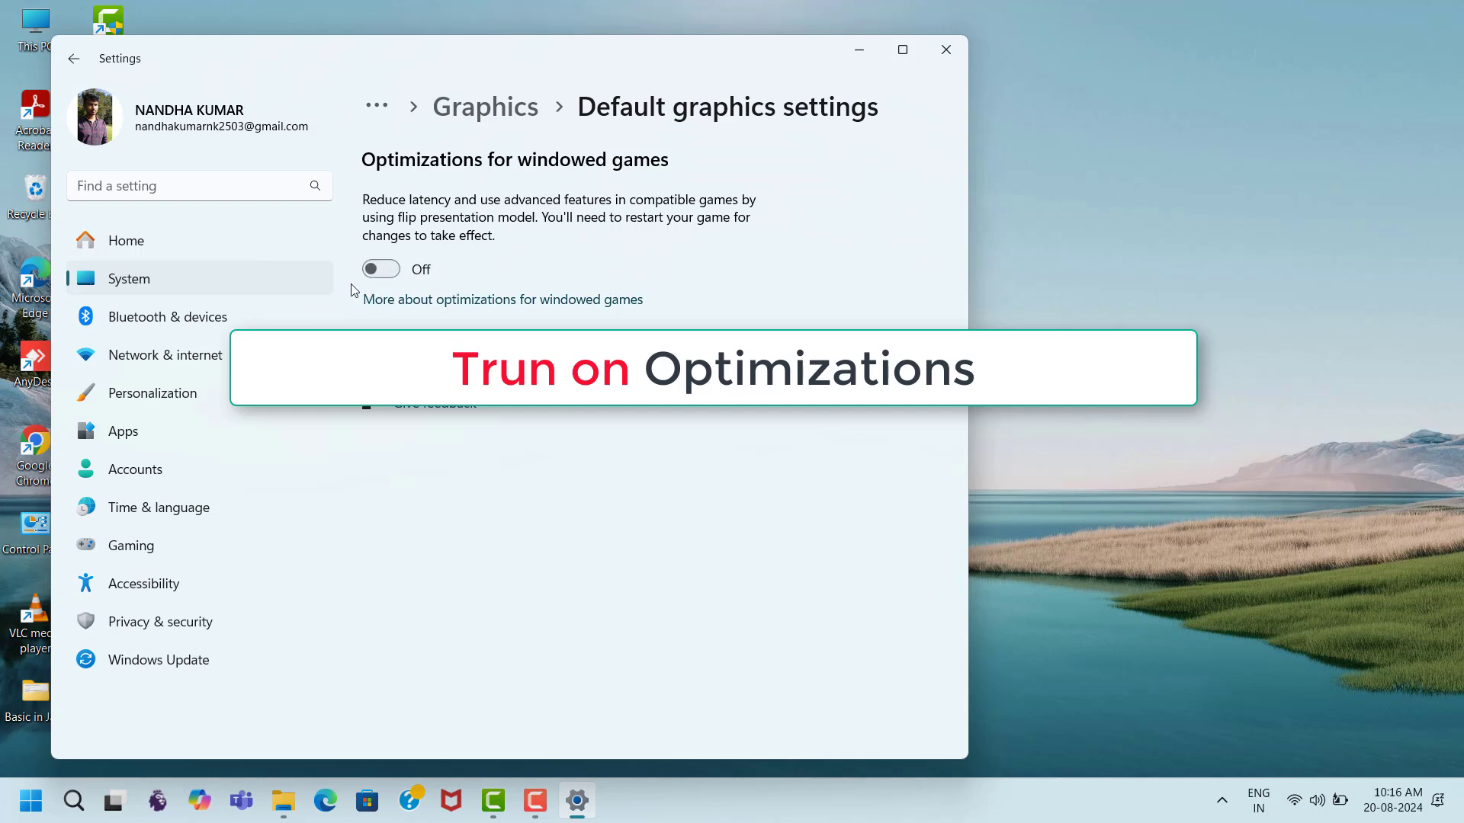
{"action": "left_click", "coordinate": [381, 269]}
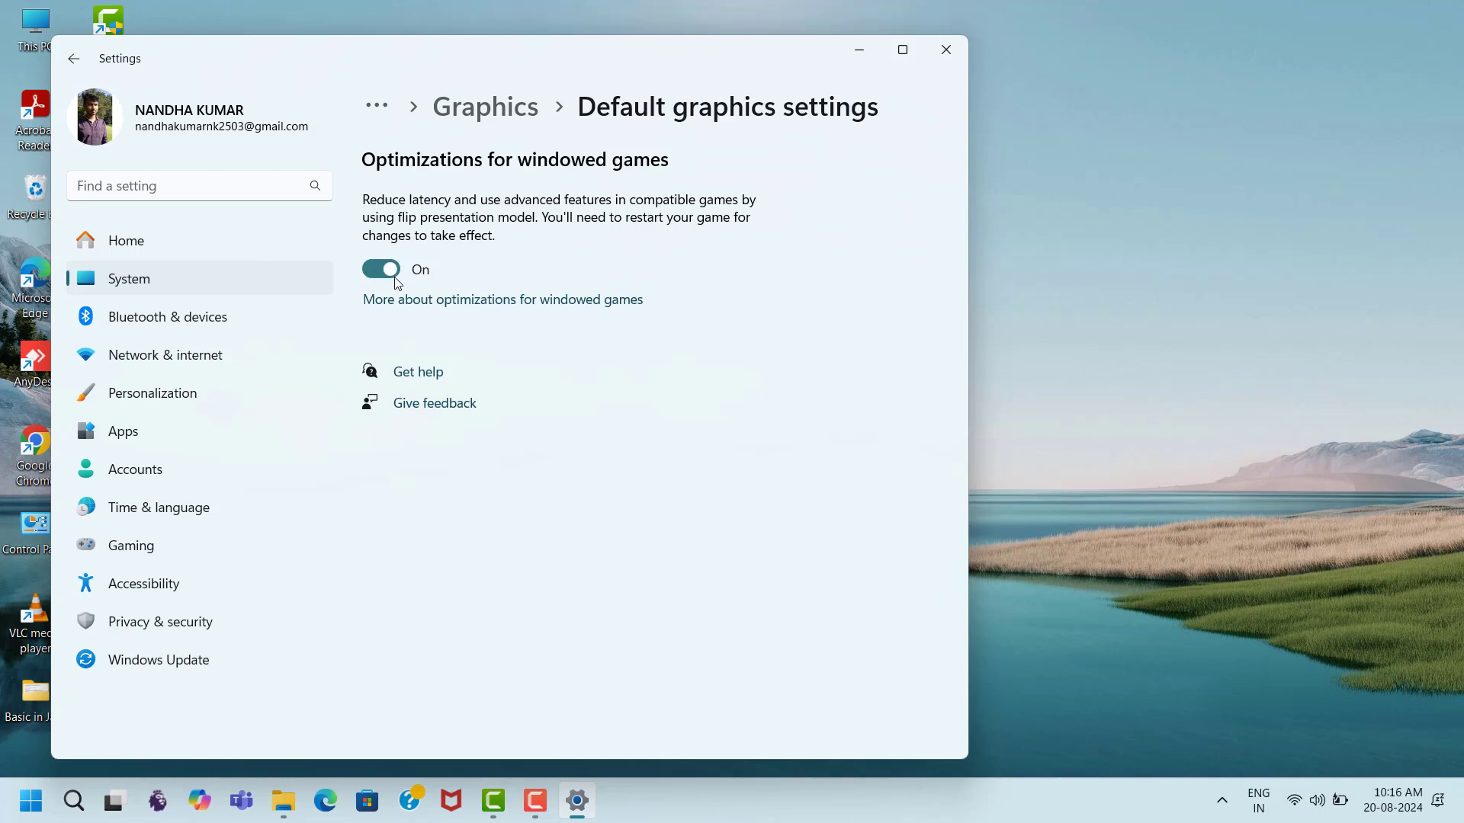
{"action": "key", "text": "alt+F4"}
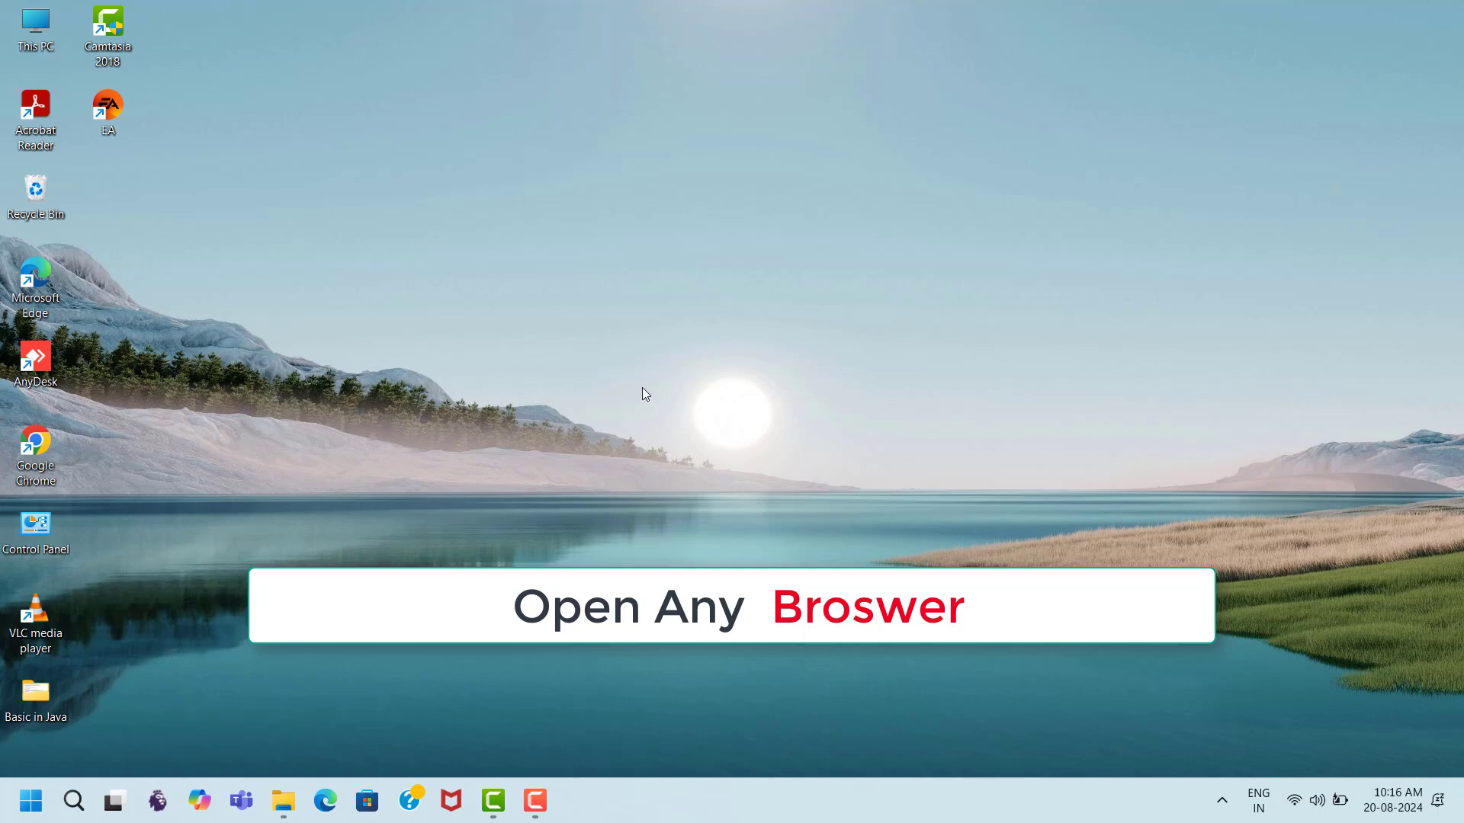
Switch to Google Chrome, search for "directx setup", and open Microsoft's DirectX End-User Runtime Web Installer page
{"action": "double_click", "coordinate": [43, 443]}
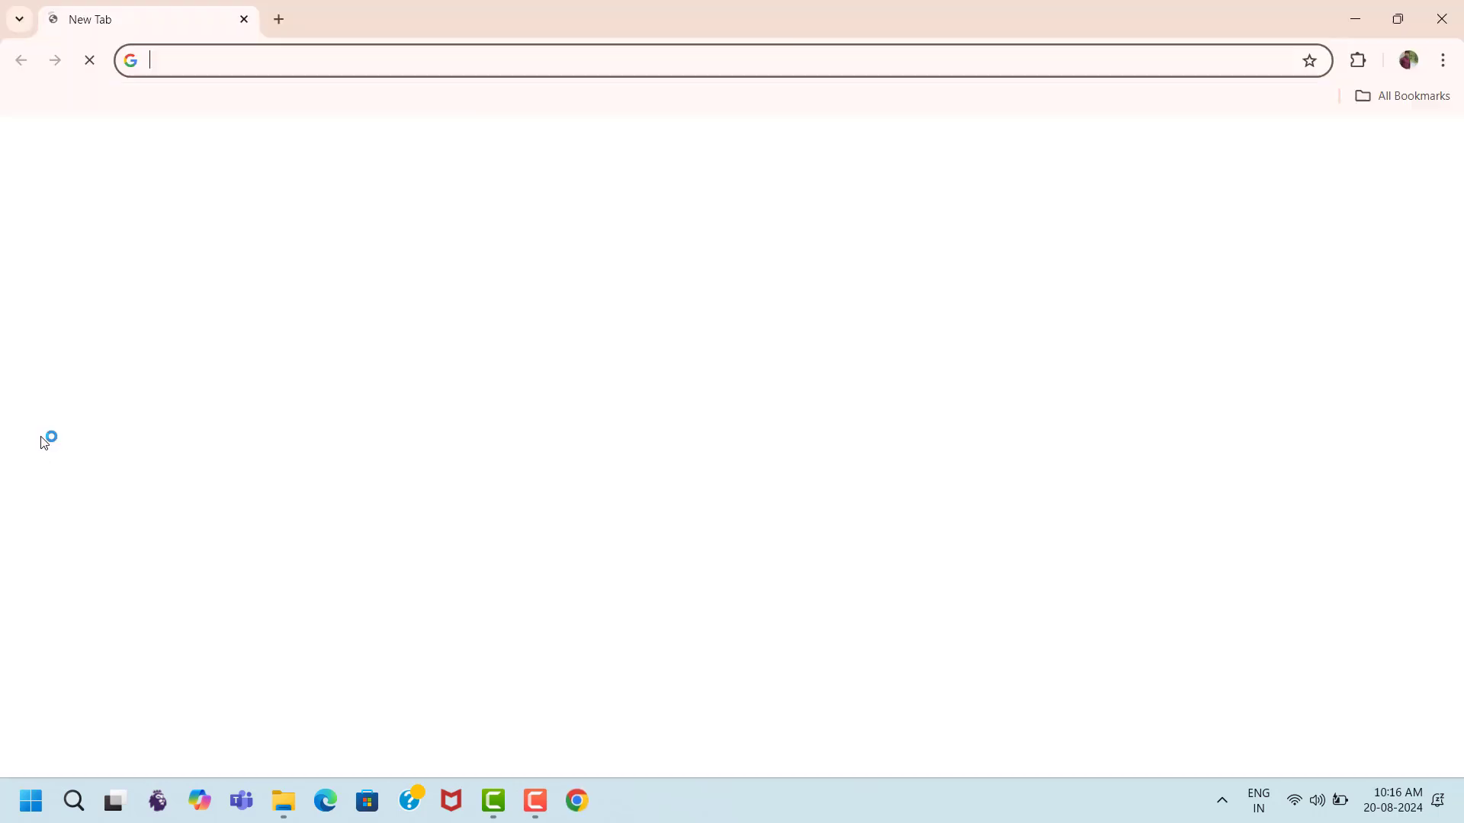
{"action": "left_click", "coordinate": [454, 419]}
{"action": "type", "text": "di"}
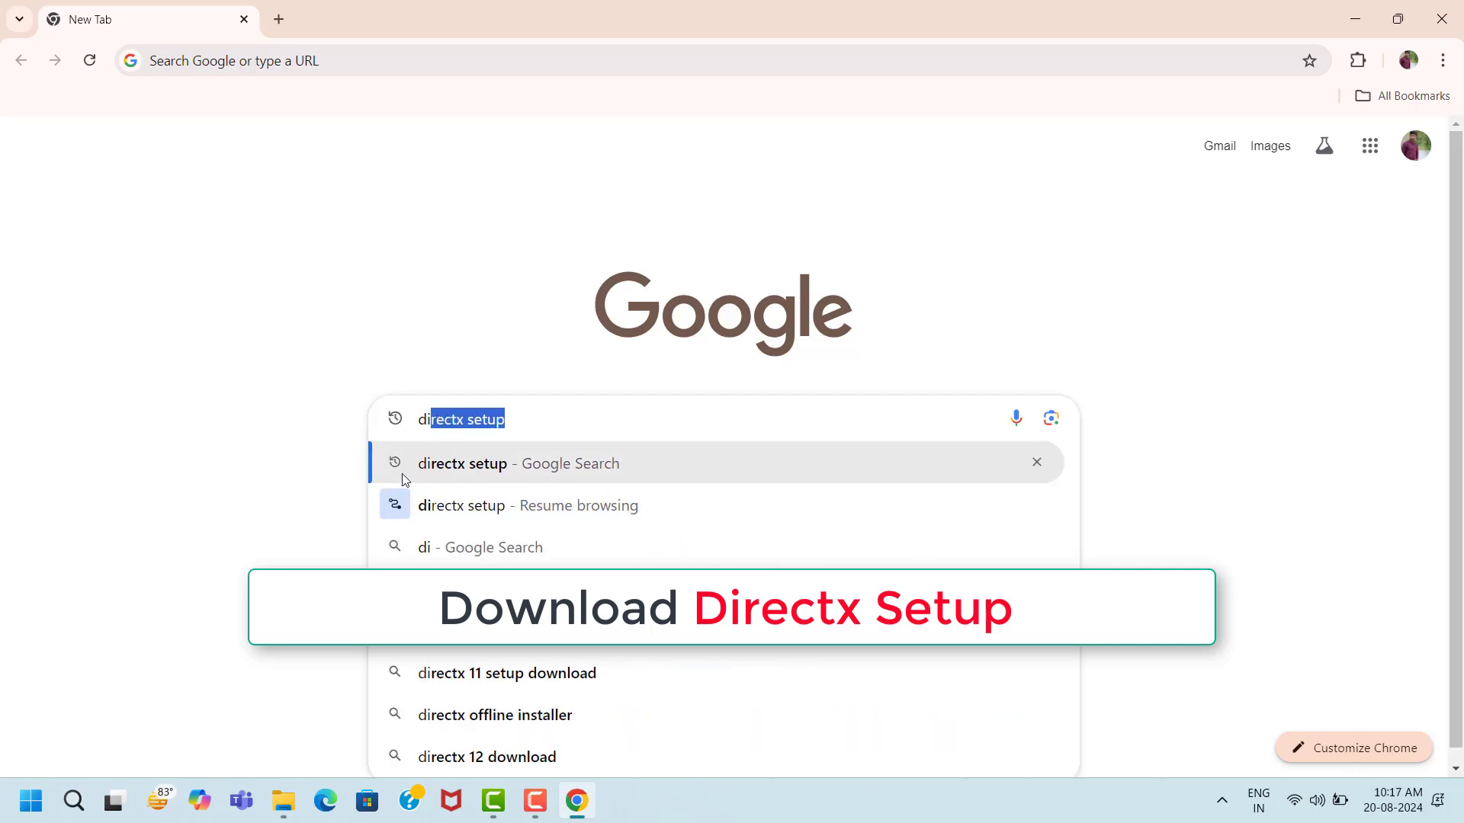
{"action": "left_click", "coordinate": [482, 465]}
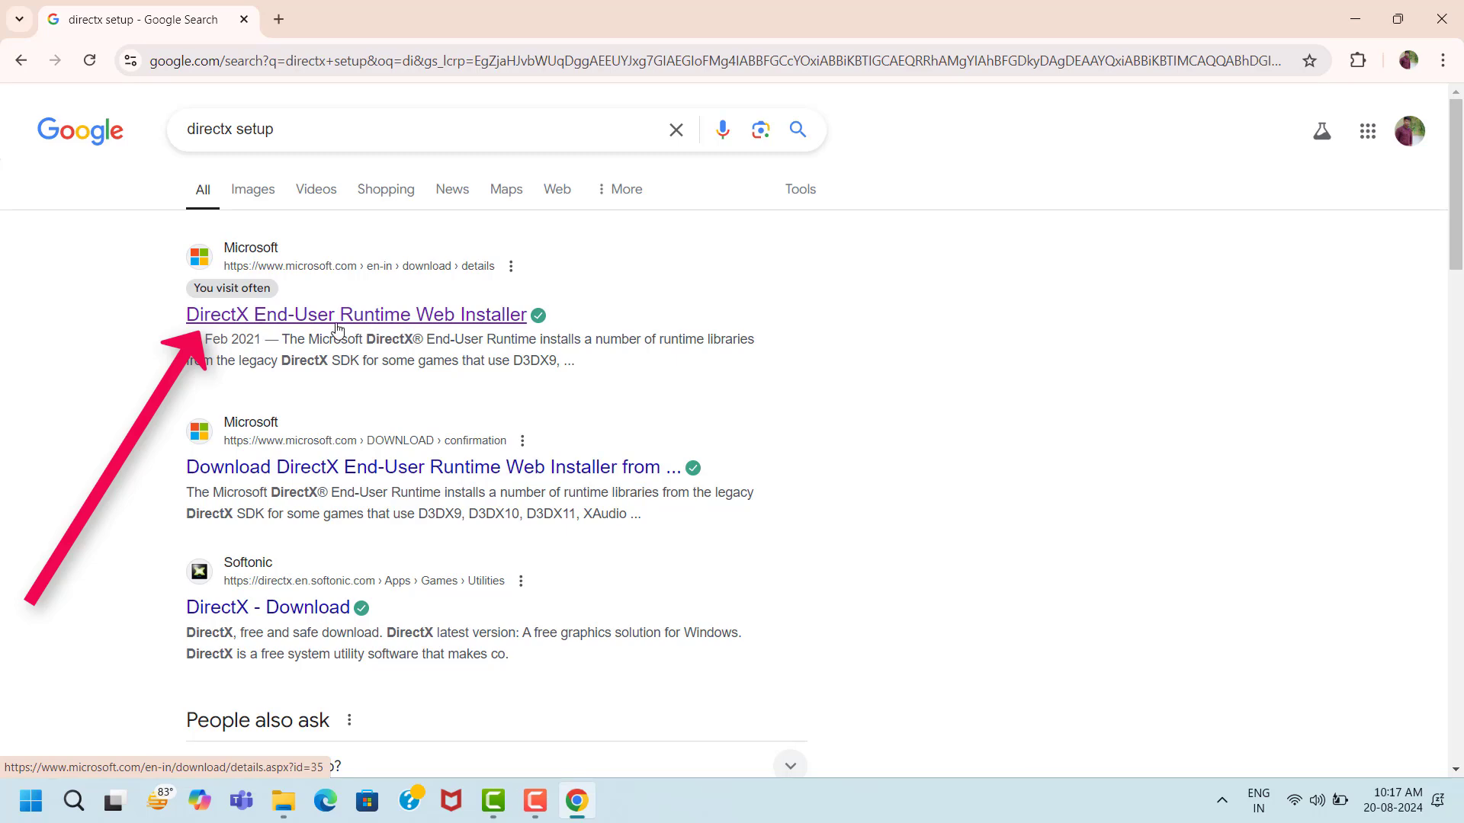
{"action": "left_click", "coordinate": [384, 328]}
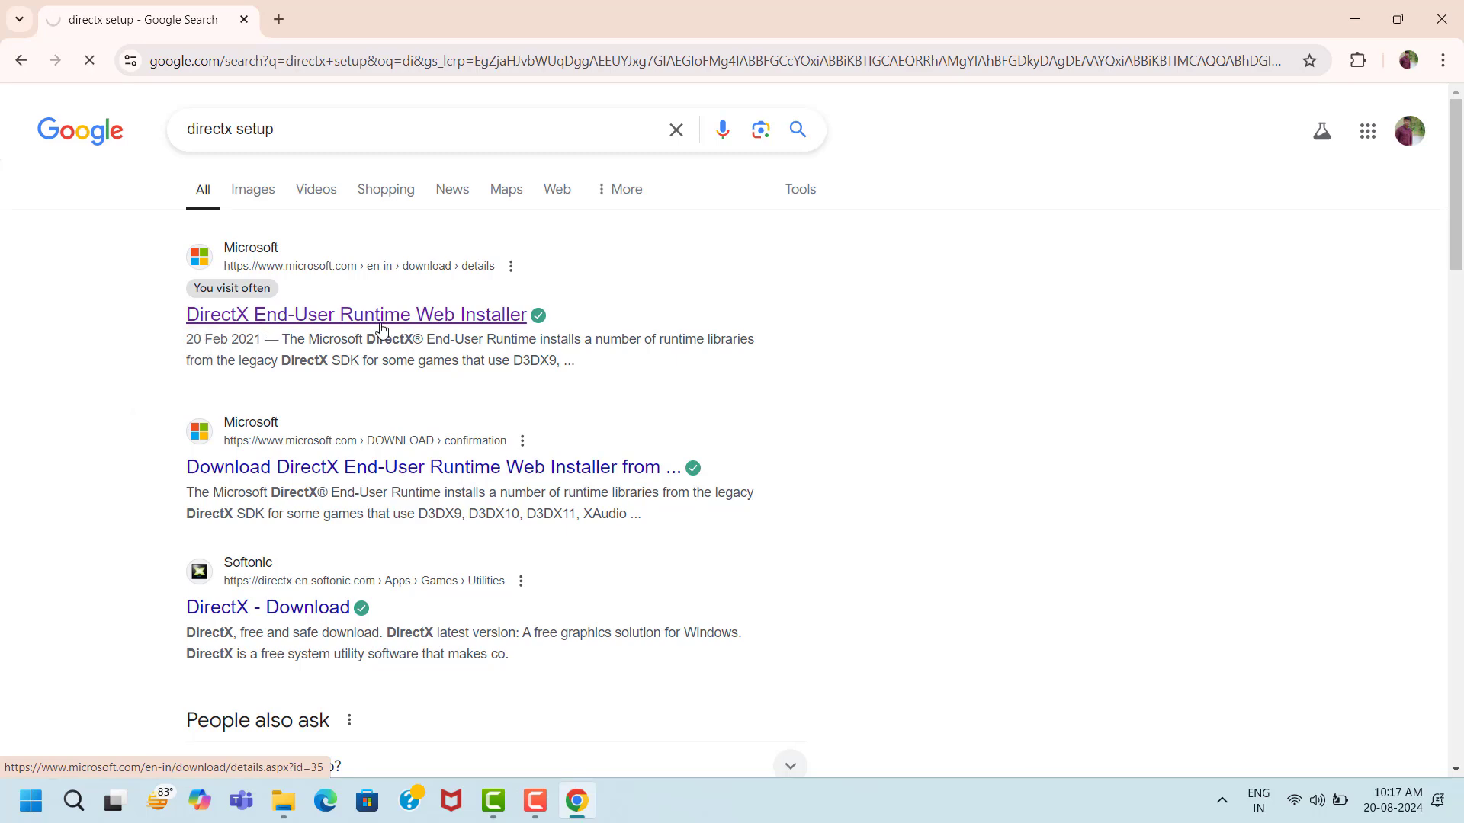
Download dxwebsetup.exe from the Microsoft page and launch the downloaded installer
{"action": "scroll", "coordinate": [686, 412], "scroll_direction": "down", "scroll_amount": 5}
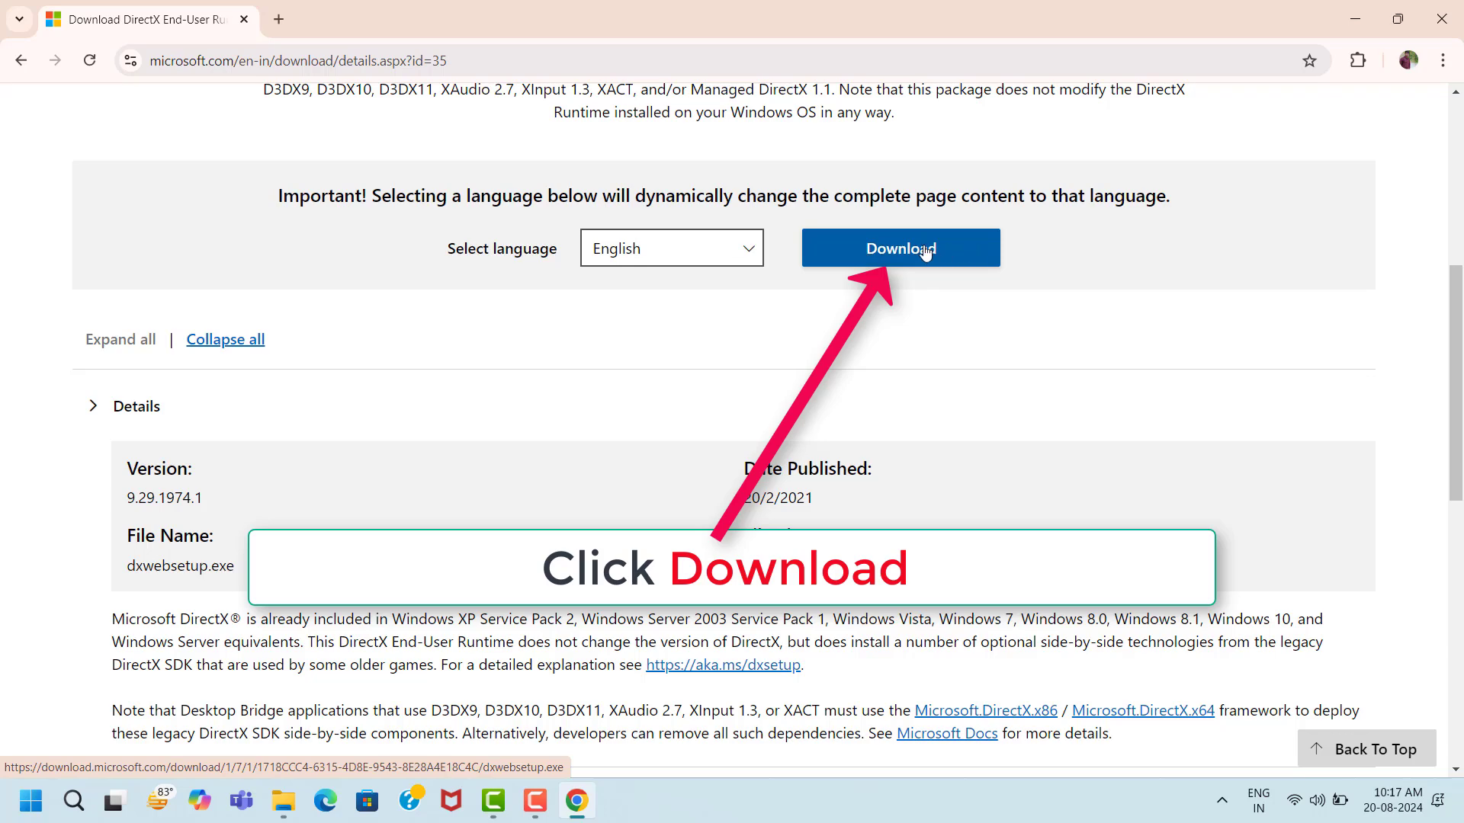
{"action": "left_click", "coordinate": [942, 250]}
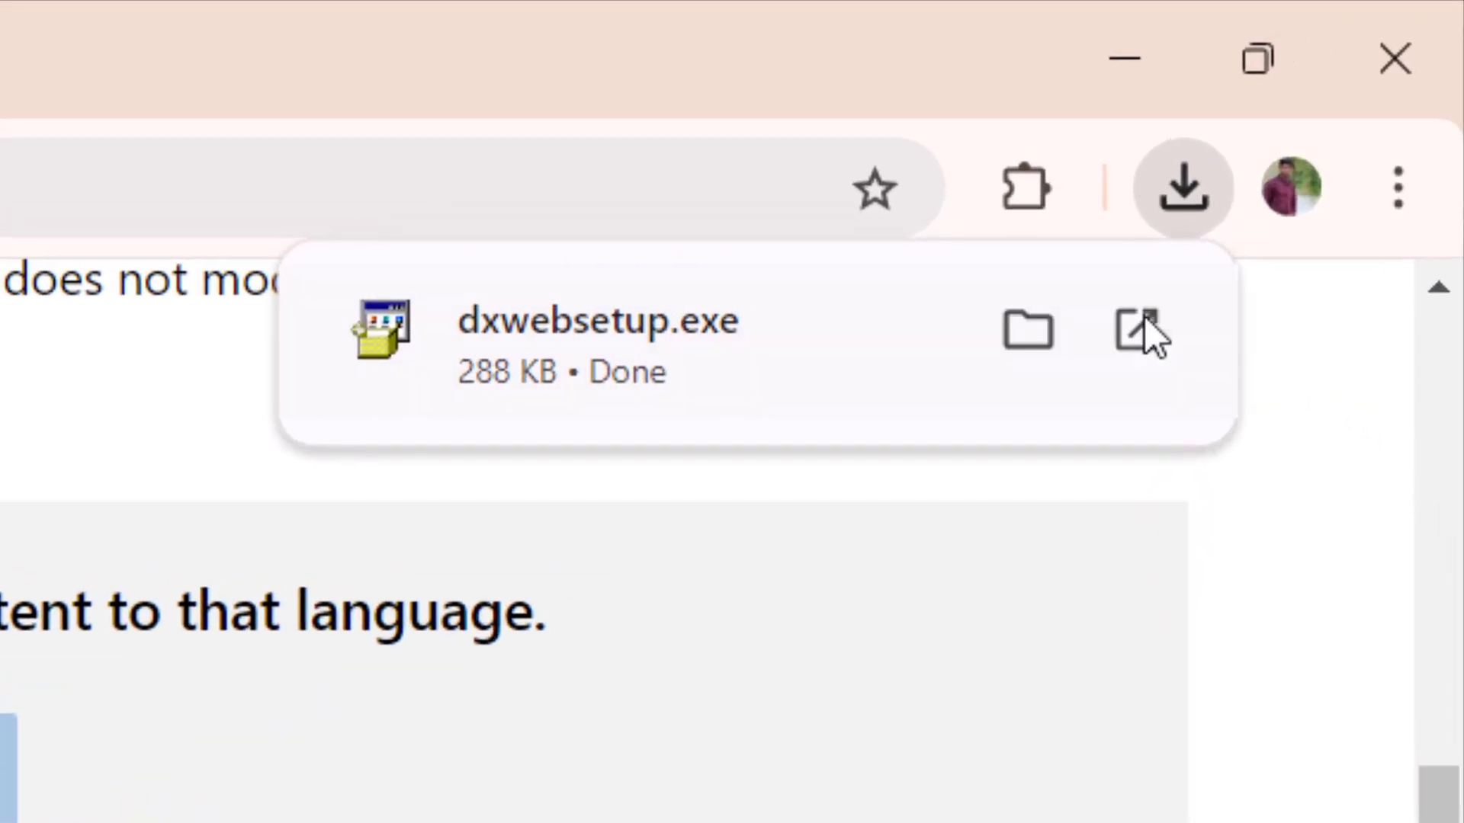
{"action": "left_click", "coordinate": [1129, 311]}
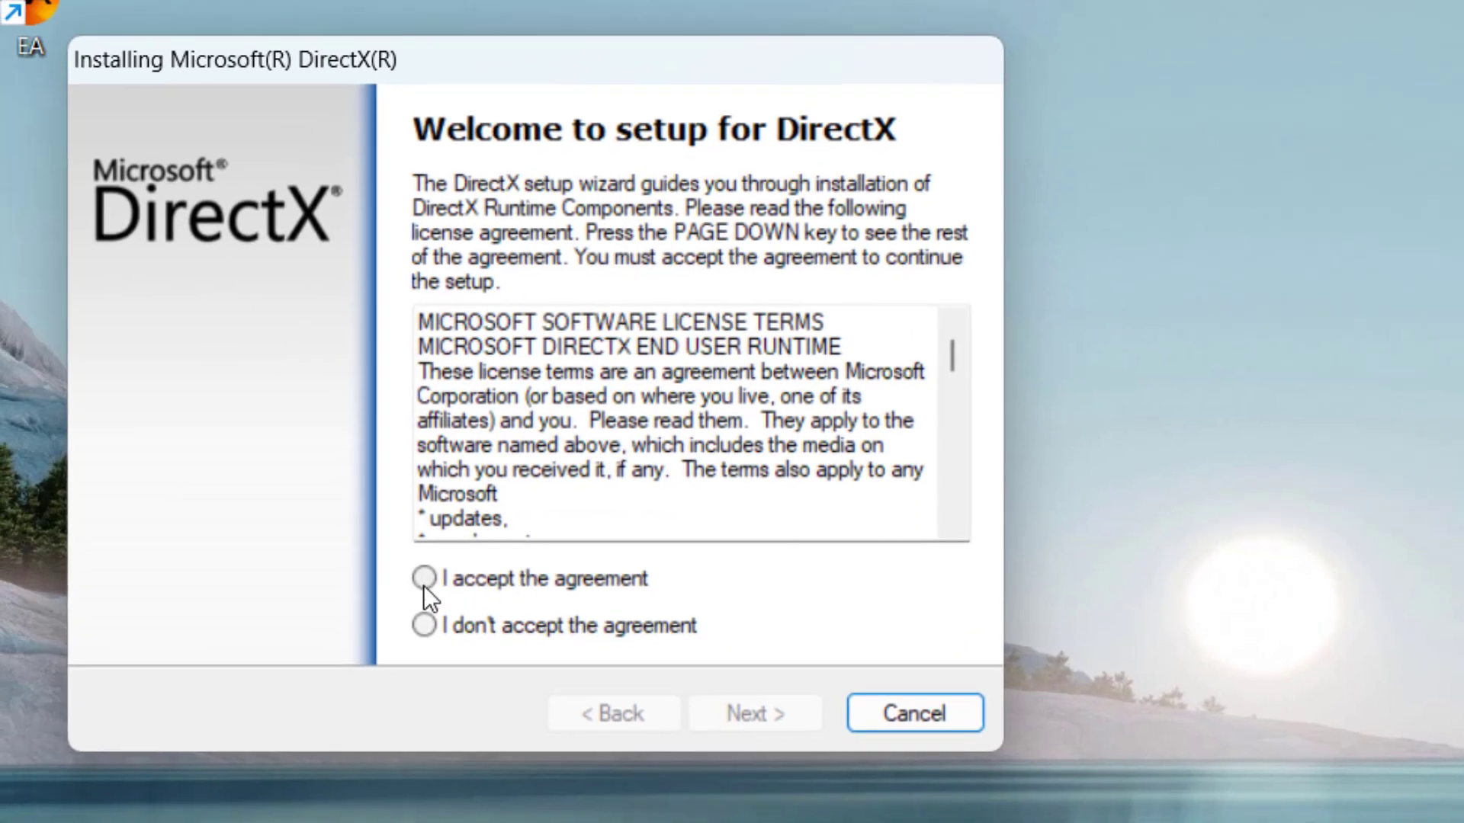
Accept the DirectX license agreement and proceed through the setup wizard
{"action": "left_click", "coordinate": [424, 579]}
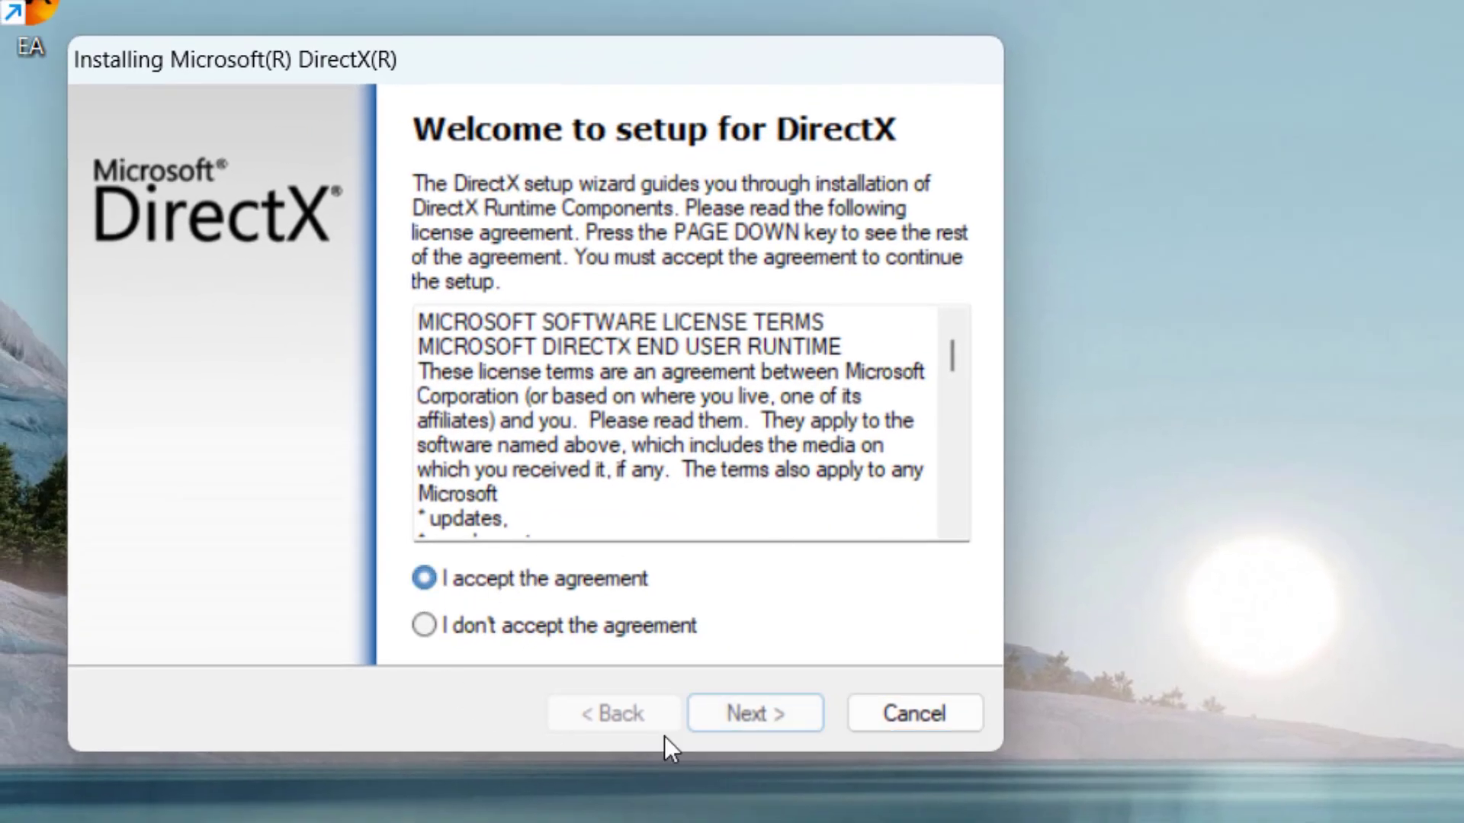
{"action": "left_click", "coordinate": [775, 702]}
{"action": "left_click", "coordinate": [775, 701]}
{"action": "left_click", "coordinate": [776, 702]}
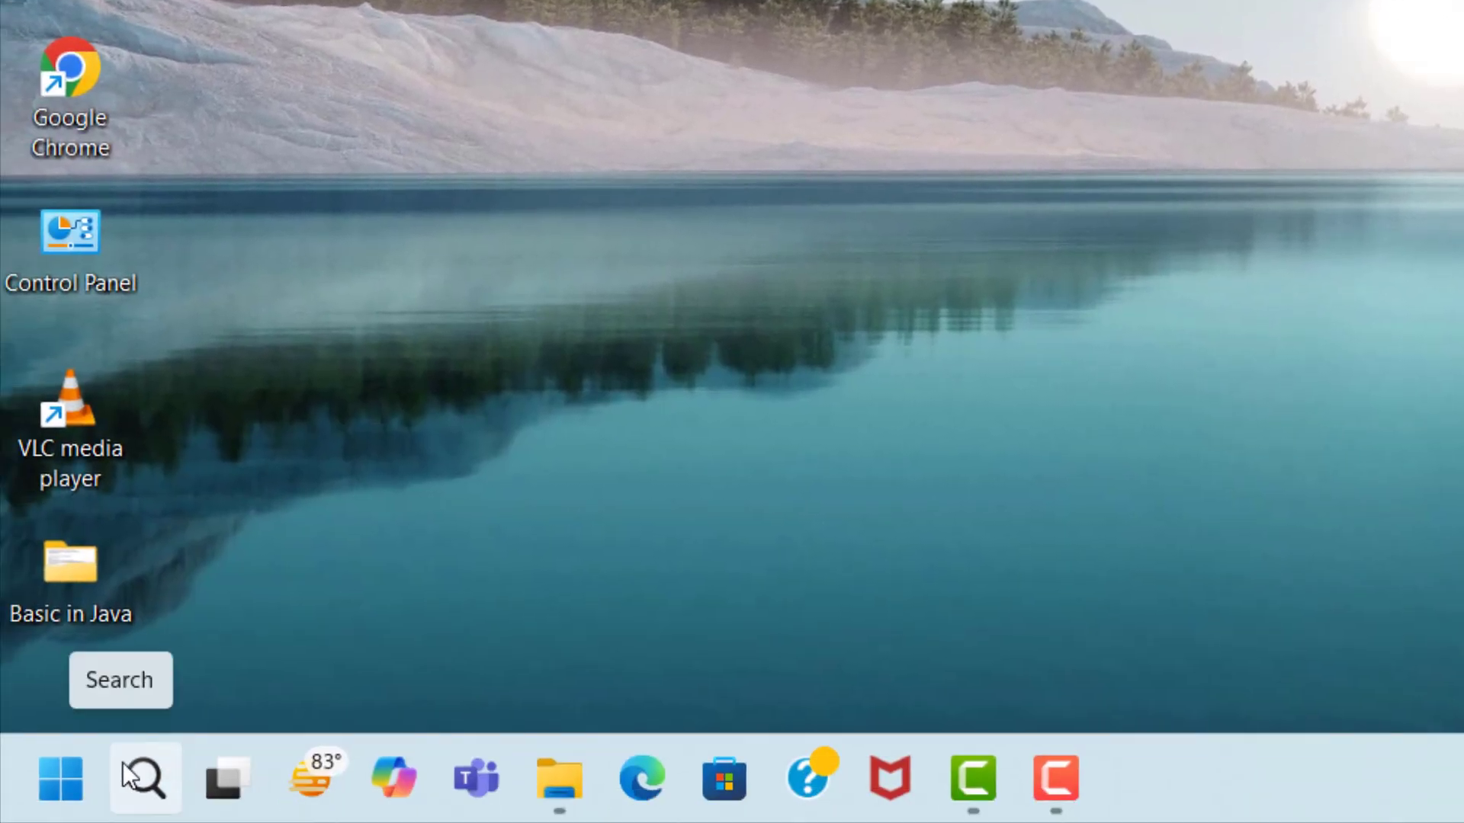
Open Device Manager through a Windows search for "dev" and expand the Display adapters category
{"action": "left_click", "coordinate": [131, 776]}
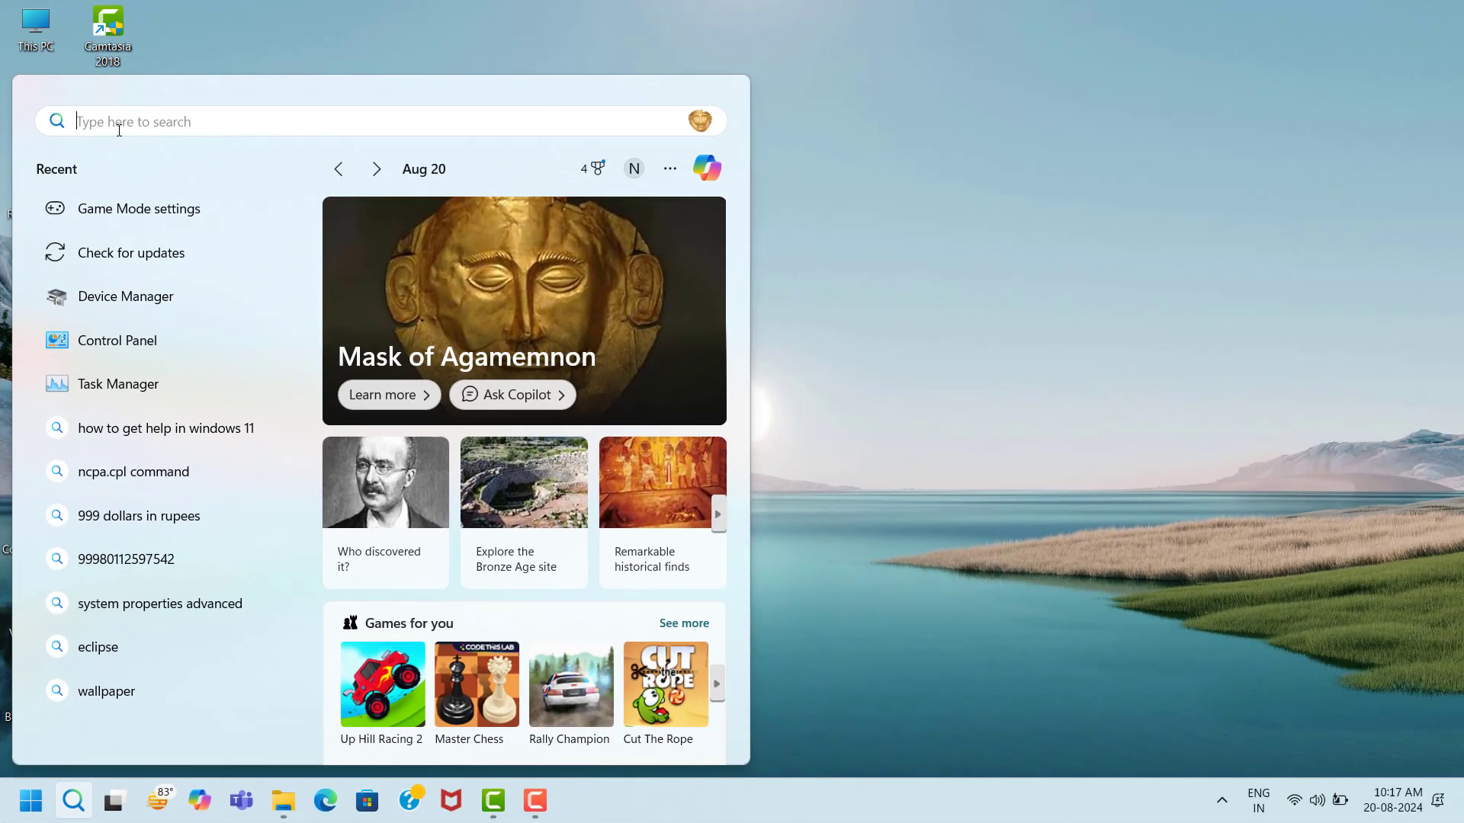
{"action": "type", "text": "dev"}
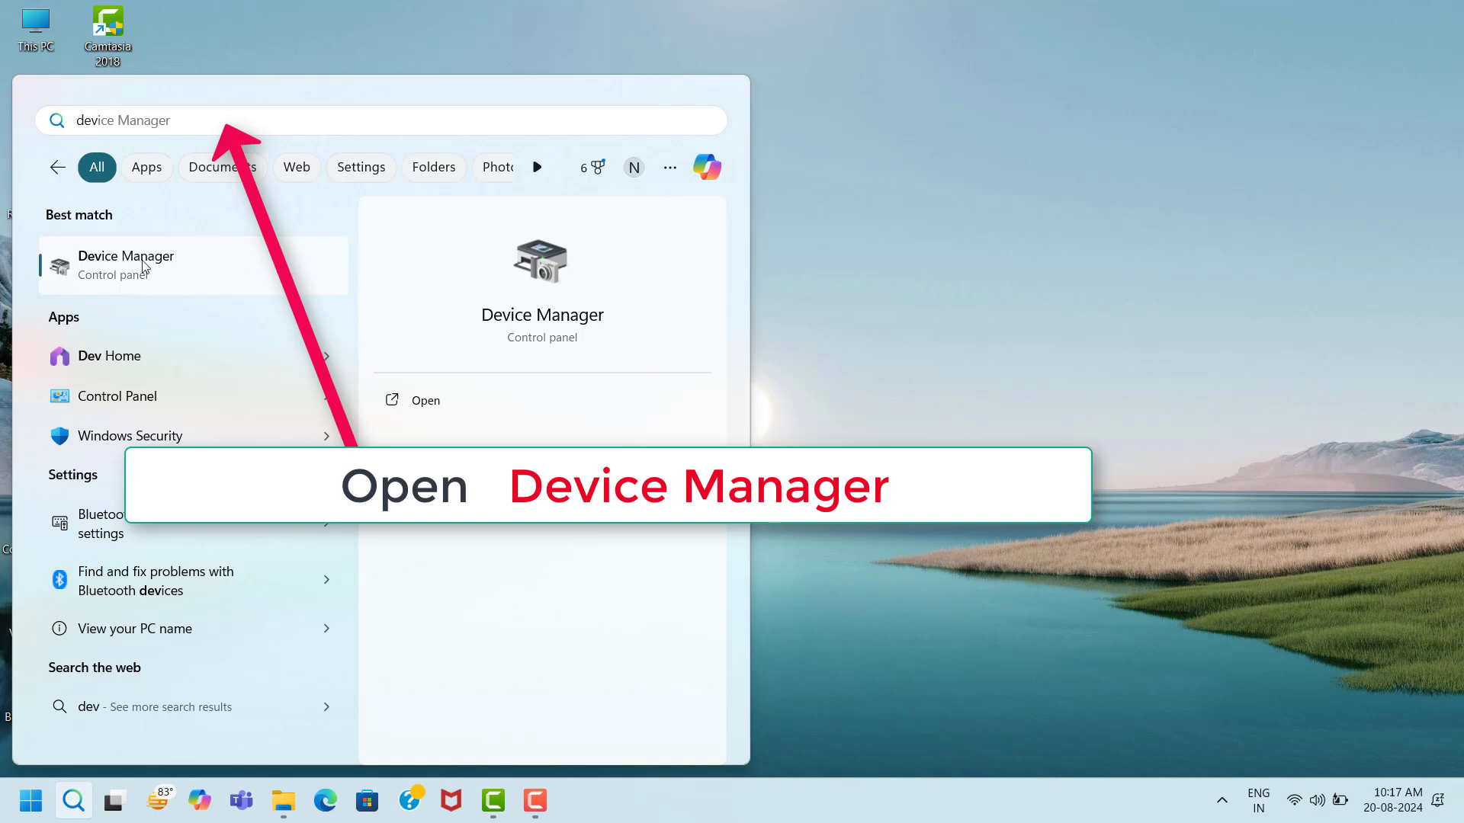
{"action": "left_click", "coordinate": [237, 269]}
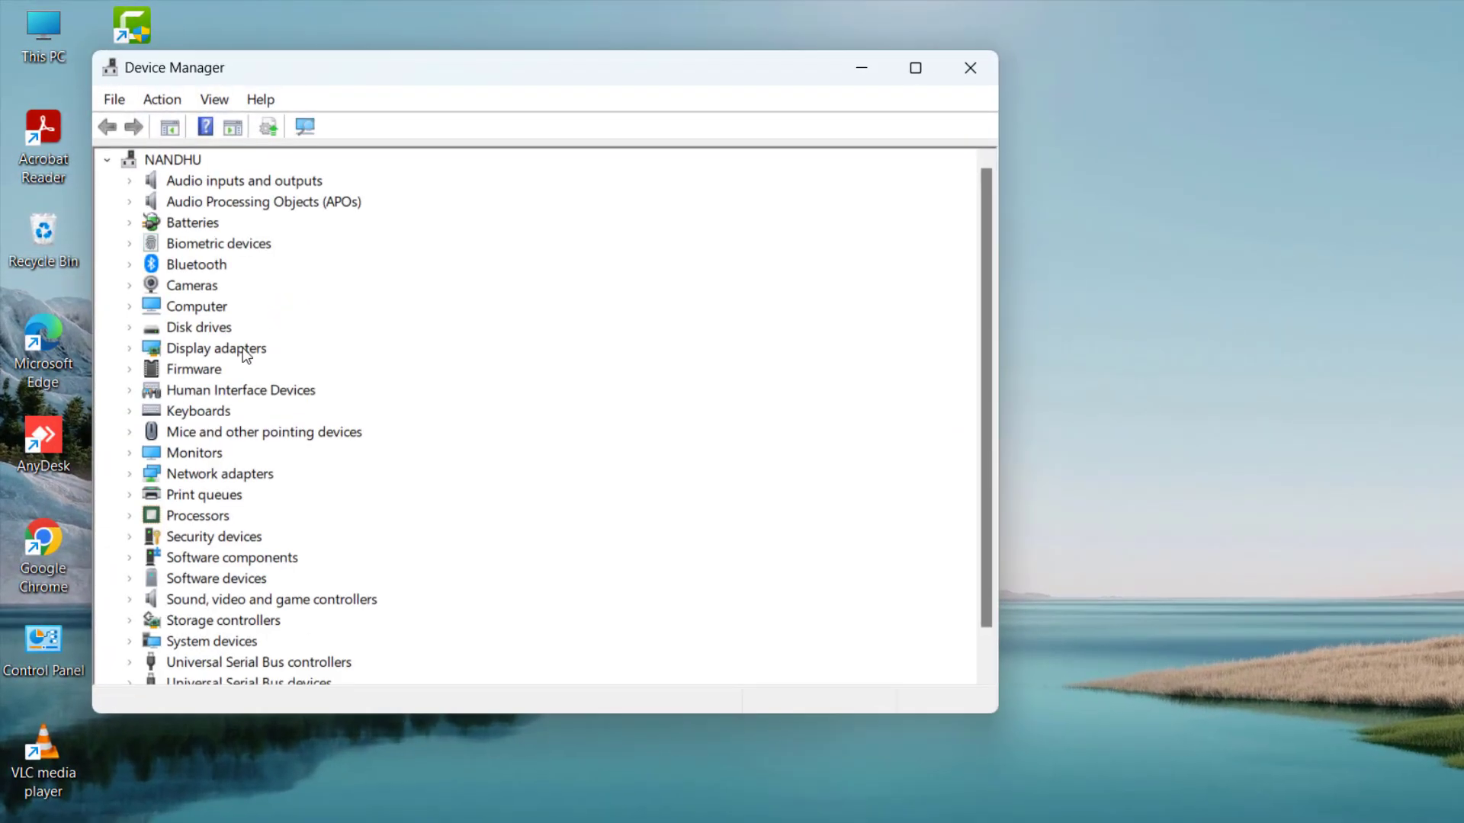
{"action": "left_click", "coordinate": [243, 350]}
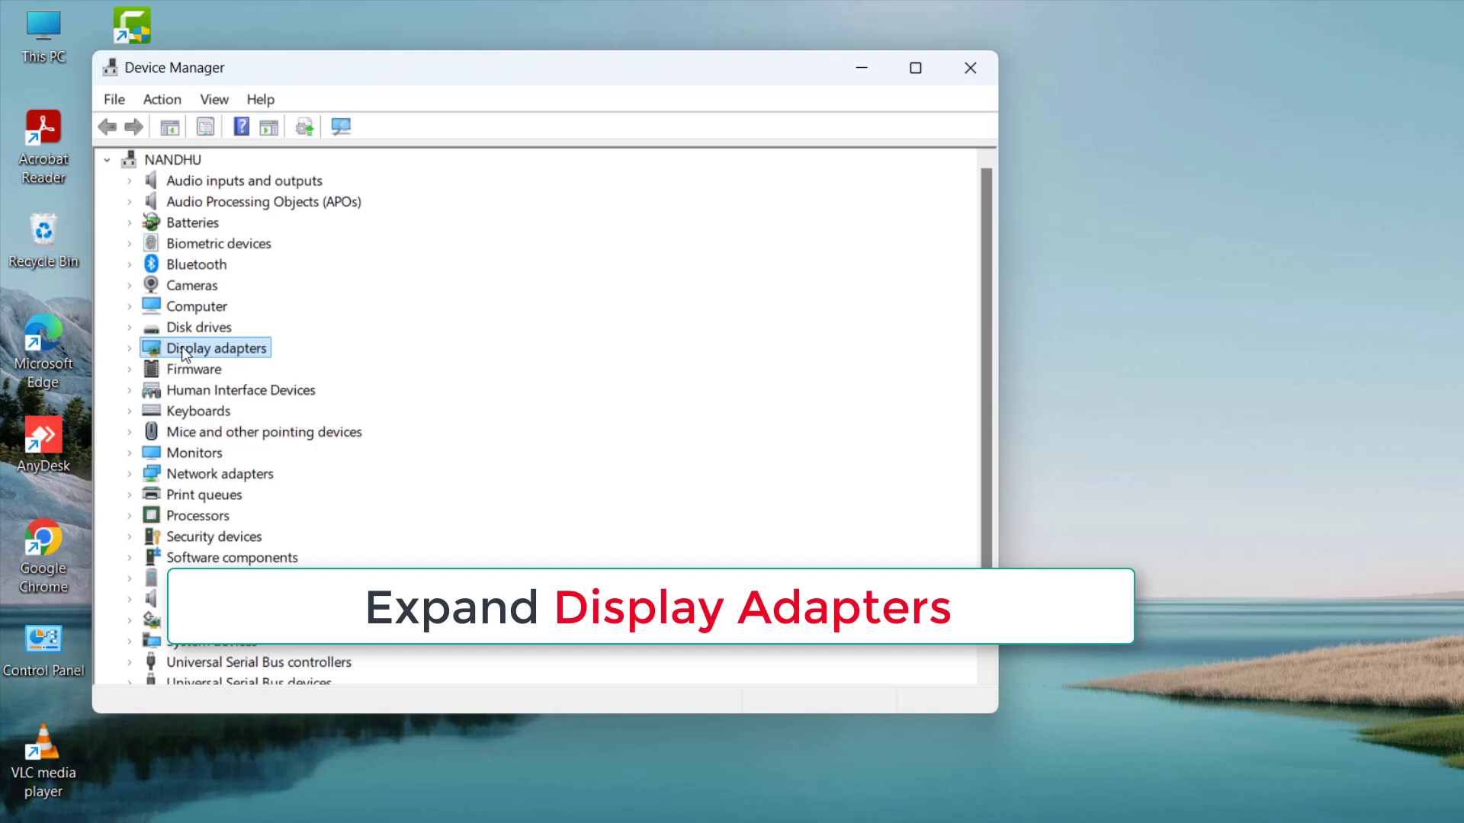
{"action": "left_click", "coordinate": [129, 348]}
Update the Intel(R) Iris(R) Xe Graphics driver by browsing the computer and installing the same-named model from the list of available drivers
{"action": "left_click", "coordinate": [254, 372]}
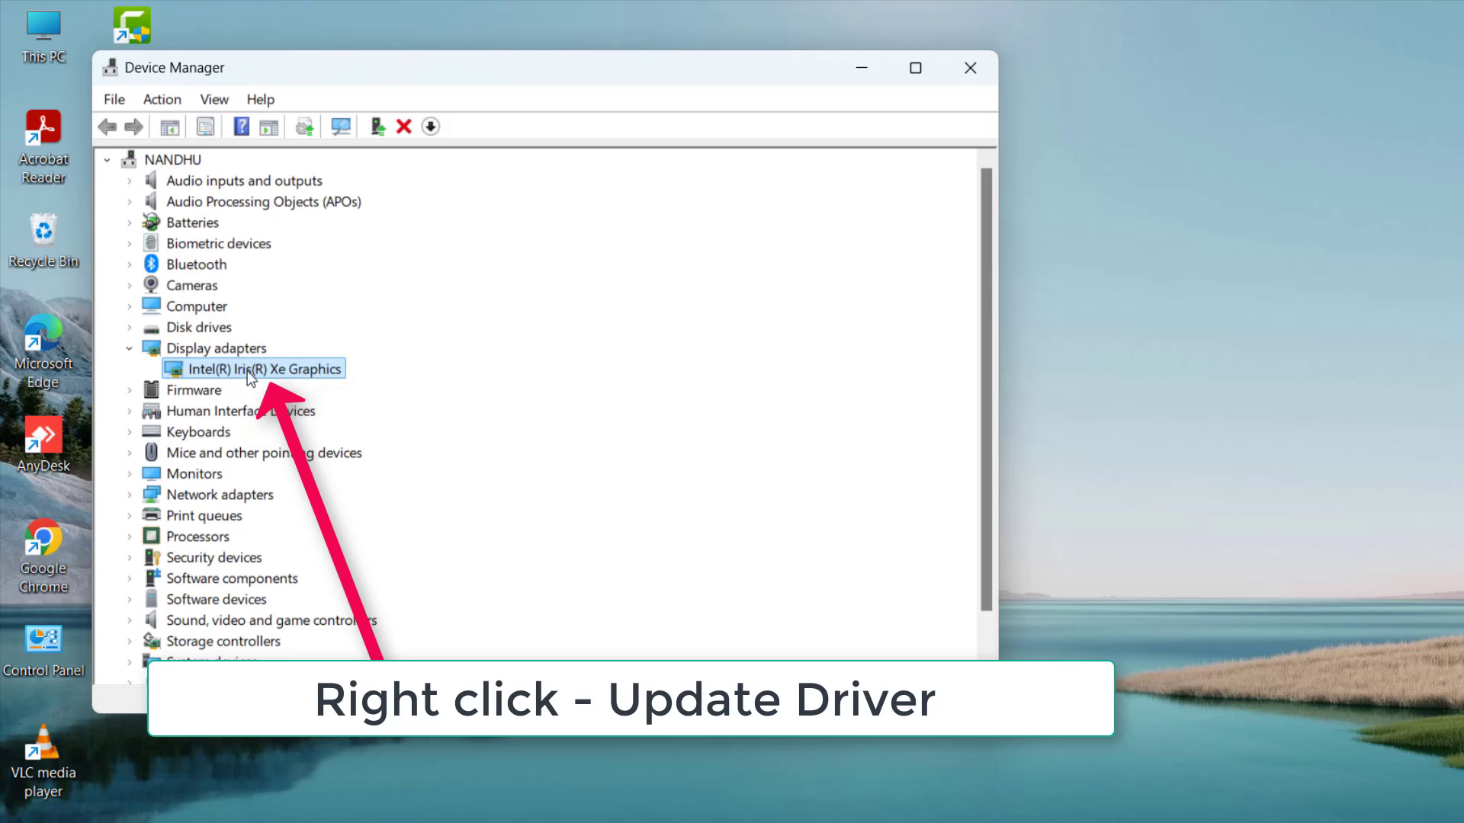
{"action": "right_click", "coordinate": [292, 369]}
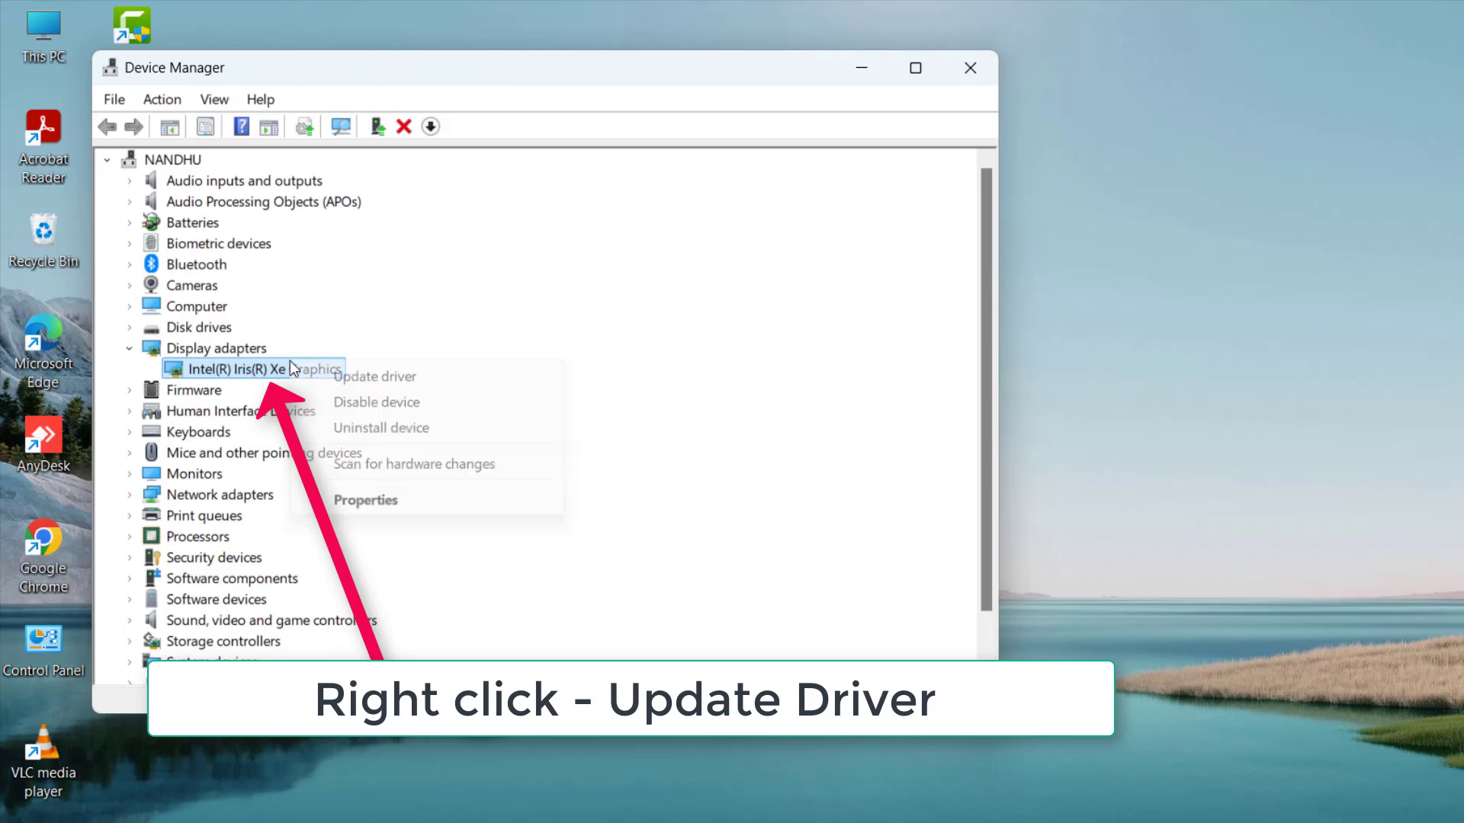
{"action": "left_click", "coordinate": [389, 374]}
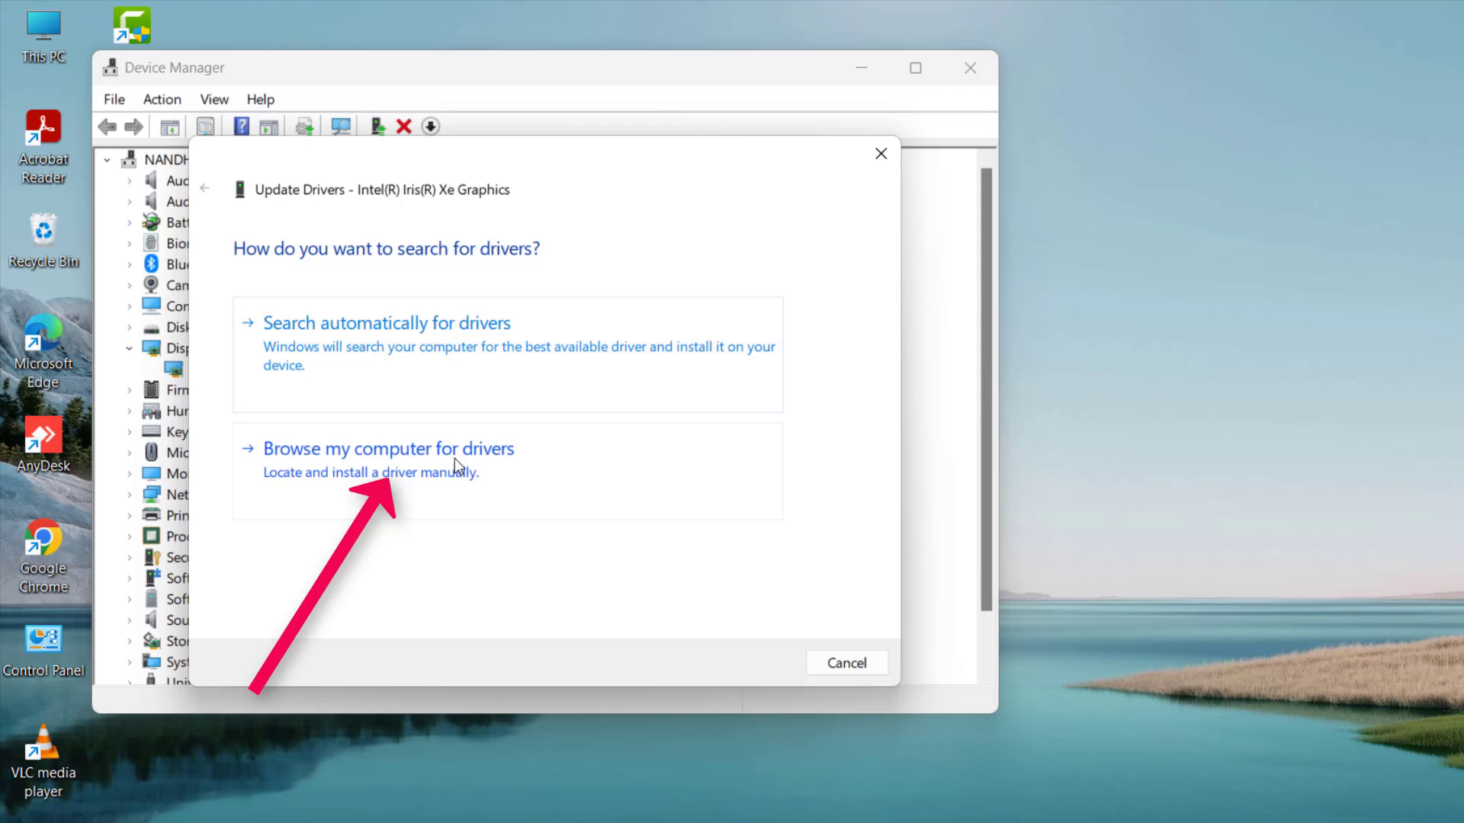
{"action": "left_click", "coordinate": [427, 473]}
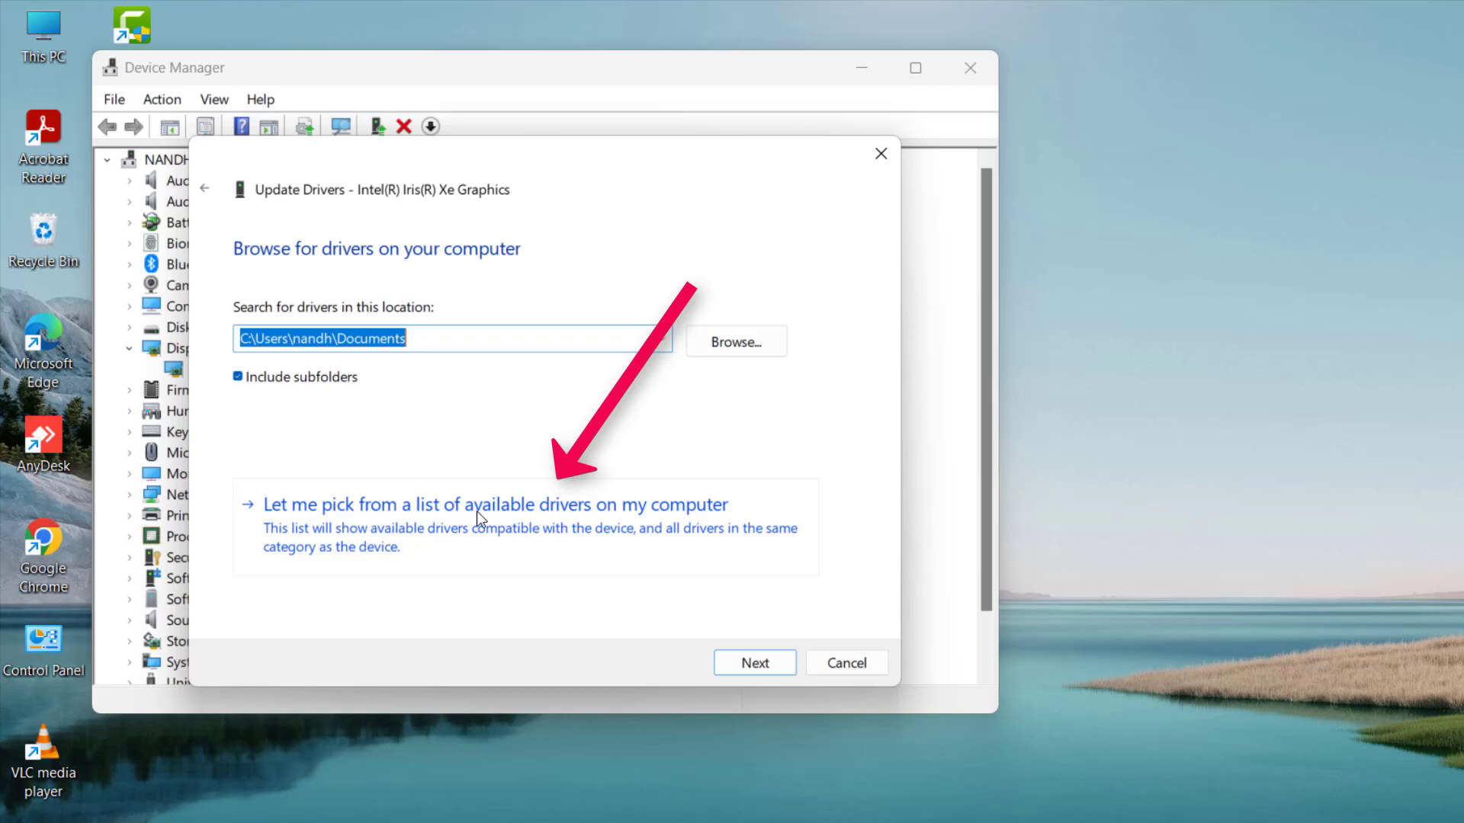
{"action": "left_click", "coordinate": [533, 518]}
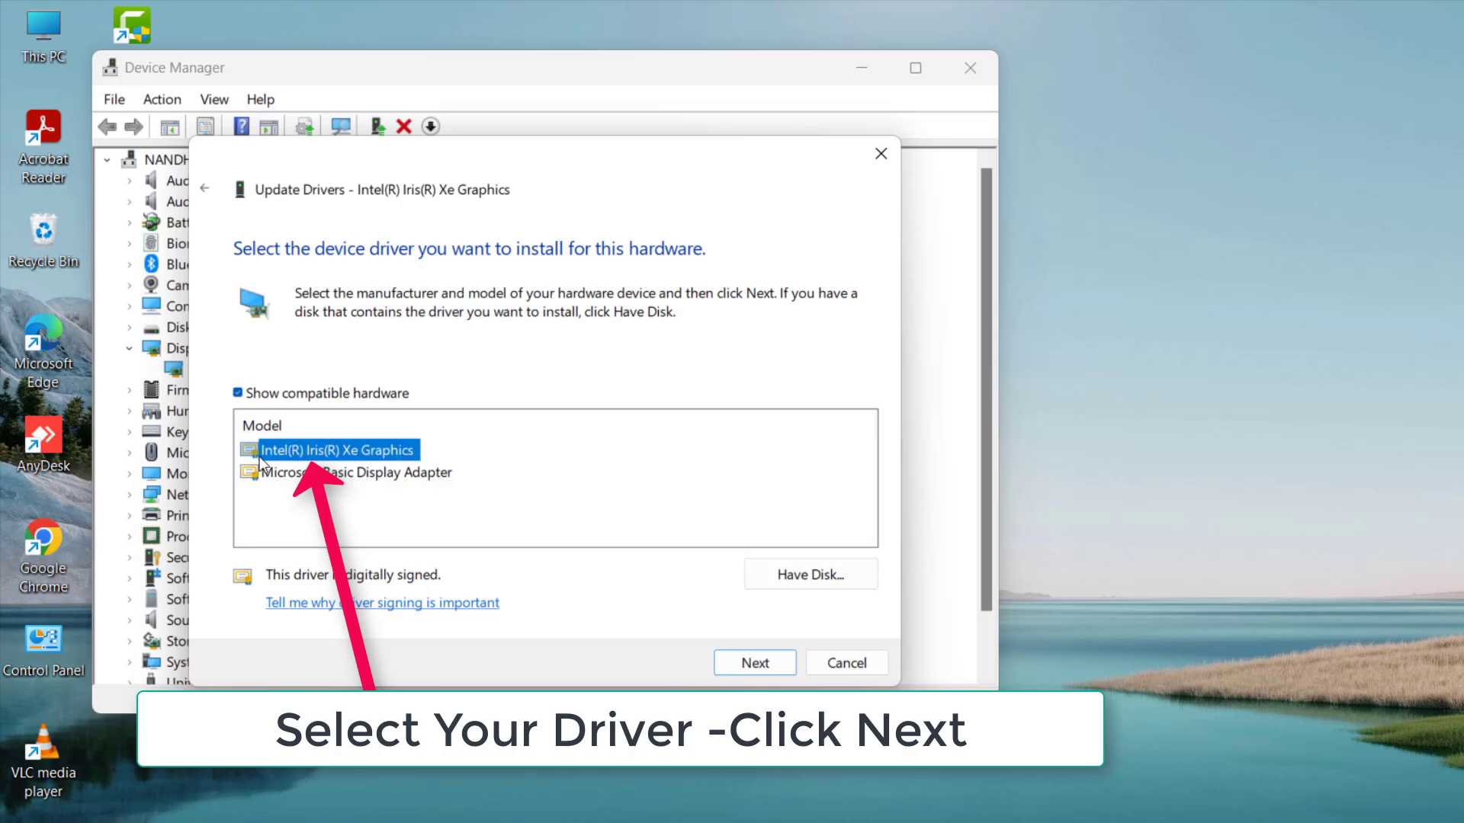
{"action": "left_click", "coordinate": [766, 664]}
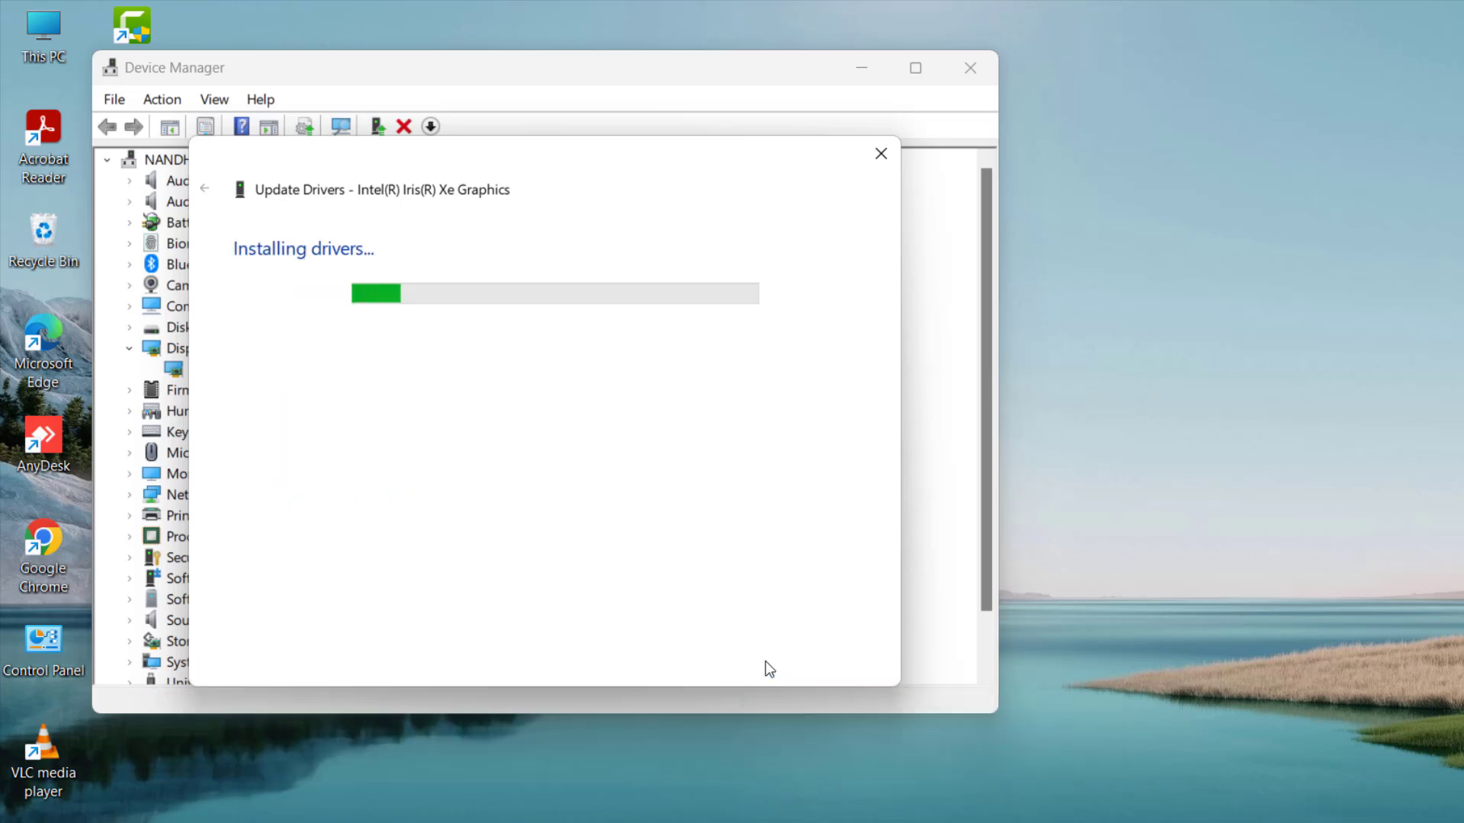